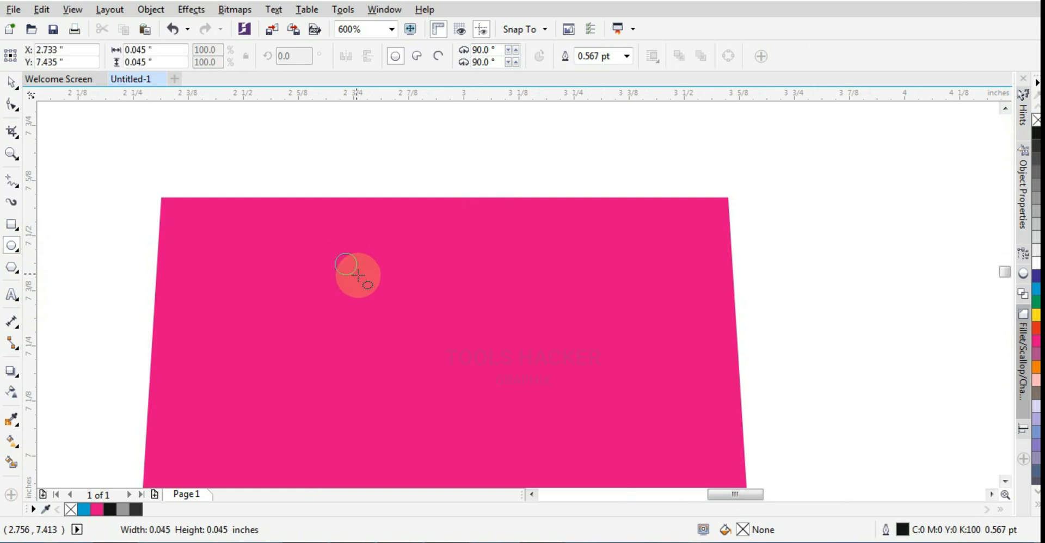
# Fill the small circle black, remove its outline and give it a uniform transparency of 50
pyautogui.click(1036, 132)
pyautogui.rightClick(1036, 120)
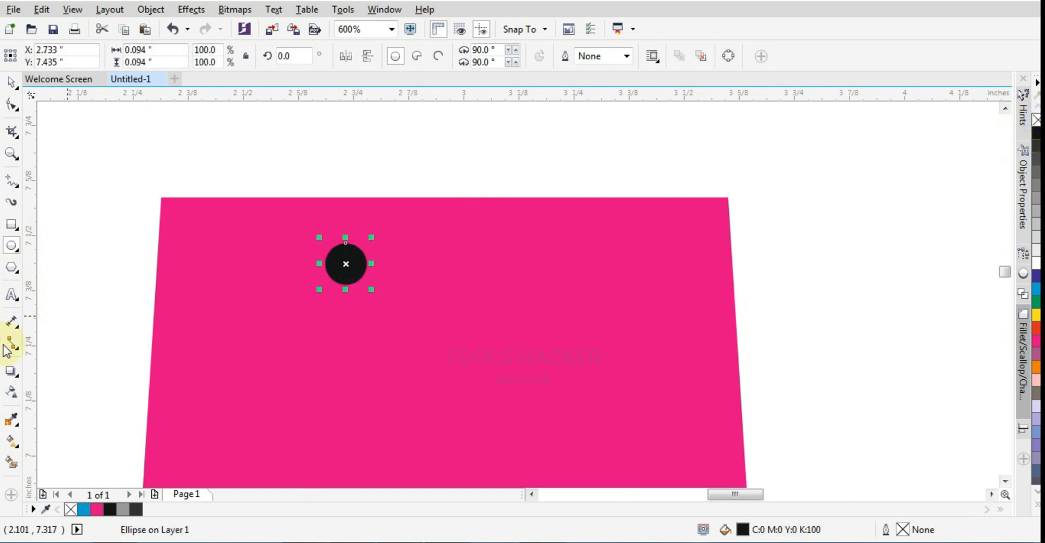
pyautogui.click(12, 390)
pyautogui.click(32, 56)
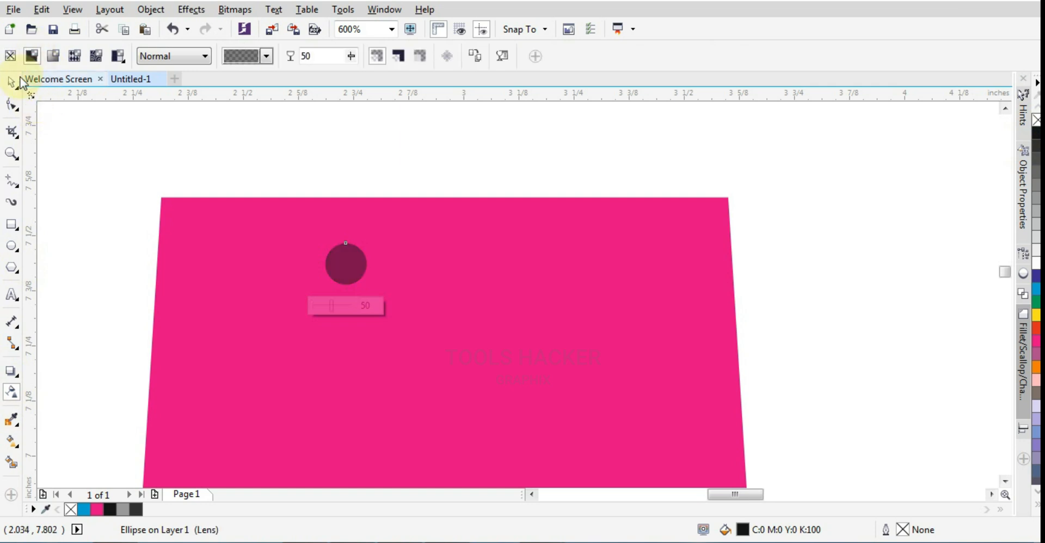
# Move the transparent circle closer to the bag's upper-left corner, centred at about X 2.668 in, Y 7.469 in
pyautogui.click(20, 81)
pyautogui.scroll(-2, 447, 247)
pyautogui.click(422, 198)
pyautogui.scroll(4, 410, 240)
pyautogui.moveTo(390, 324); pyautogui.dragTo(332, 293)
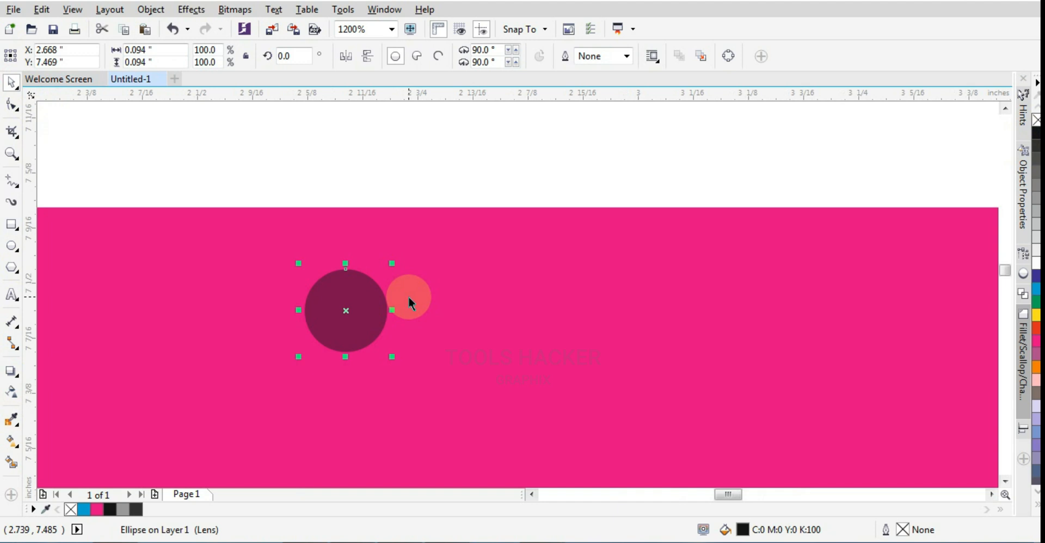
# Add a concentric copy of the circle scaled to about 42% and group the two circles as an eyelet
pyautogui.moveTo(396, 359); pyautogui.dragTo(366, 352)
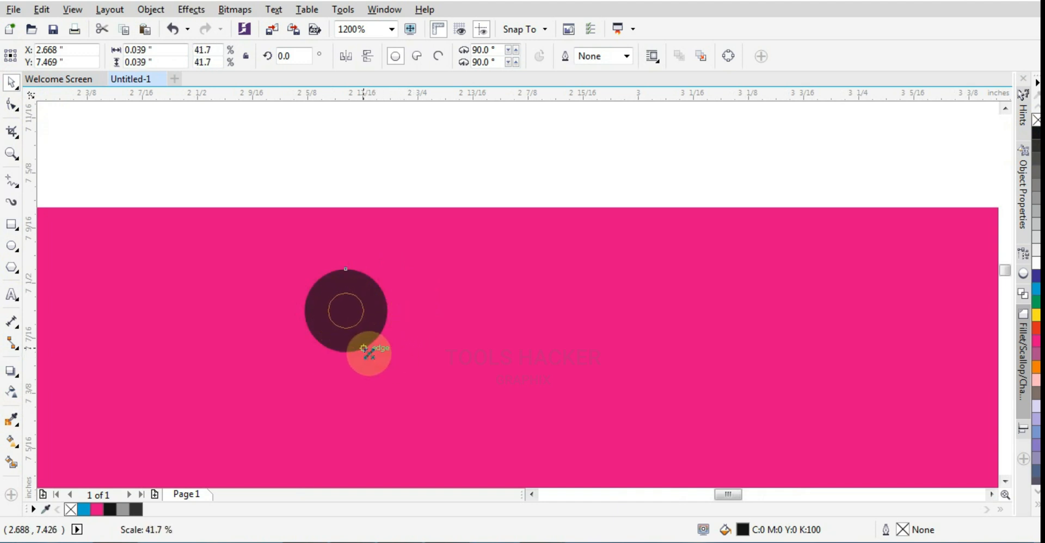
pyautogui.keyDown('shift'); pyautogui.click(383, 310); pyautogui.keyUp('shift')
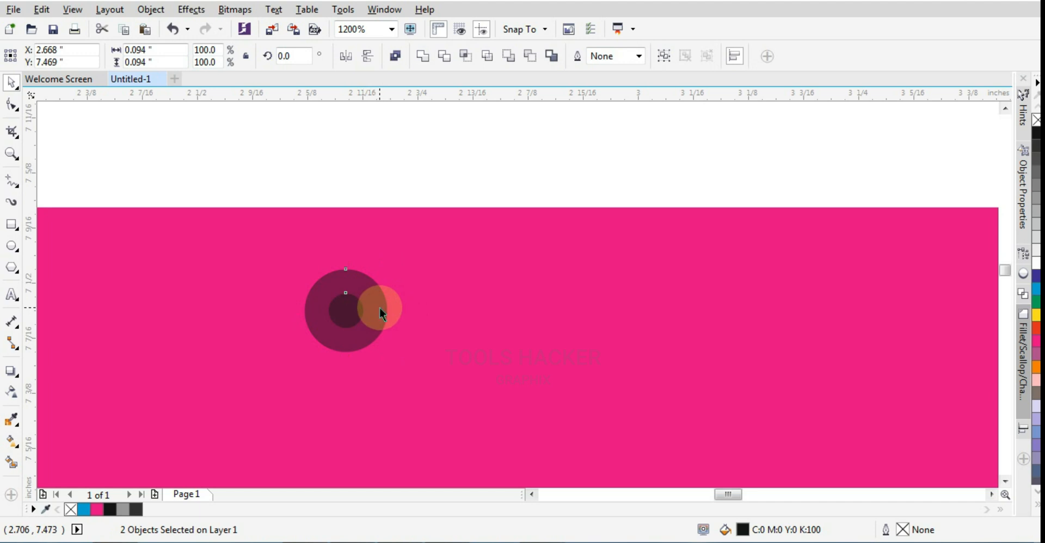
pyautogui.hotkey('ctrl', 'g')
# Duplicate the grouped eyelet and shift the copy horizontally to the right part of the bag's upper edge
pyautogui.hotkey('shift', 'Right')
pyautogui.hotkey('shift', 'Right')
pyautogui.hotkey('shift', 'Right')
pyautogui.hotkey('shift', 'Left')
pyautogui.scroll(-2, 380, 313)
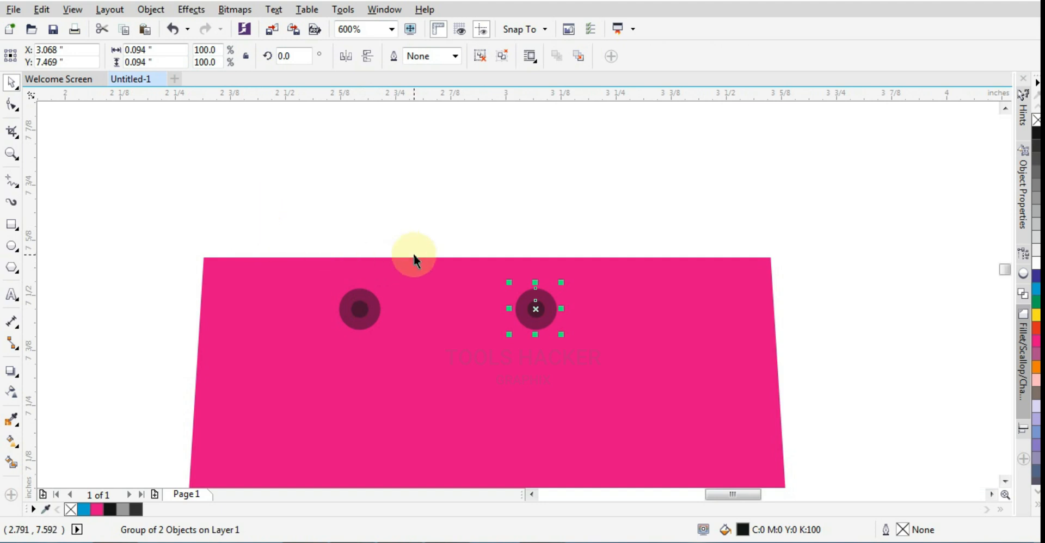
pyautogui.press('Right')
# Group the two eyelets and centre them horizontally on the pink bag body
pyautogui.moveTo(303, 241); pyautogui.dragTo(658, 380)
pyautogui.hotkey('ctrl', 'g')
pyautogui.keyDown('shift'); pyautogui.click(657, 347); pyautogui.keyUp('shift')
pyautogui.press('c')
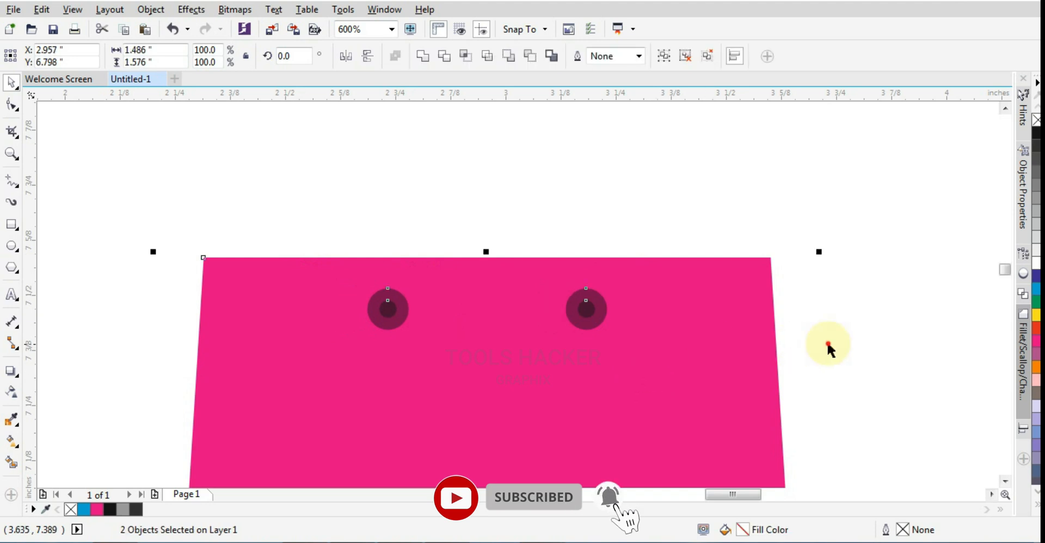
pyautogui.click(828, 345)
# Draw an ellipse about 0.62 by 0.69 in overlapping the bag's top edge, centred horizontally on the bag
pyautogui.scroll(-1, 557, 325)
pyautogui.scroll(1, 516, 263)
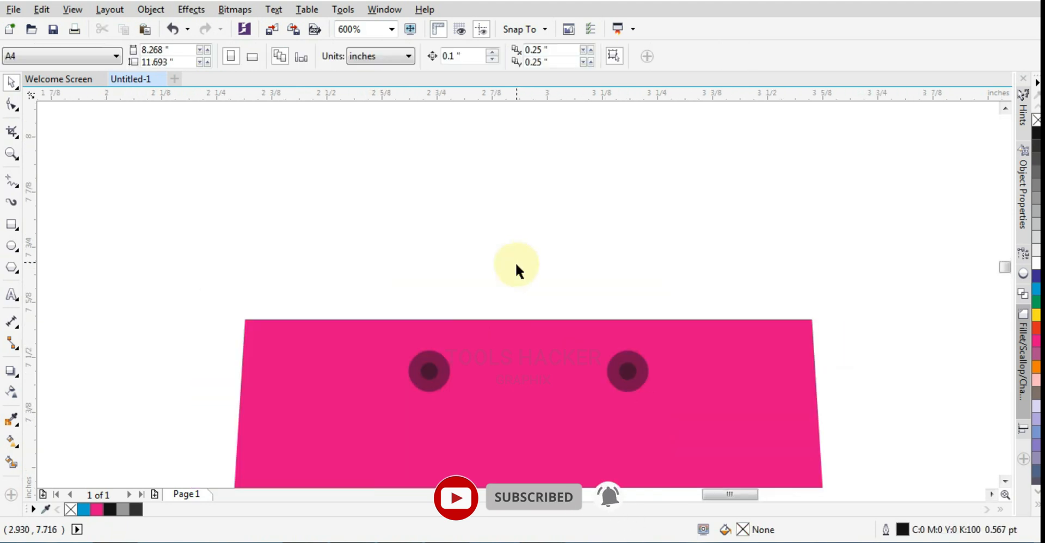
pyautogui.click(10, 247)
pyautogui.moveTo(514, 275); pyautogui.dragTo(596, 403)
pyautogui.click(11, 82)
pyautogui.keyDown('shift'); pyautogui.click(766, 389); pyautogui.keyUp('shift')
pyautogui.press('c')
pyautogui.keyDown('shift'); pyautogui.click(766, 391); pyautogui.keyUp('shift')
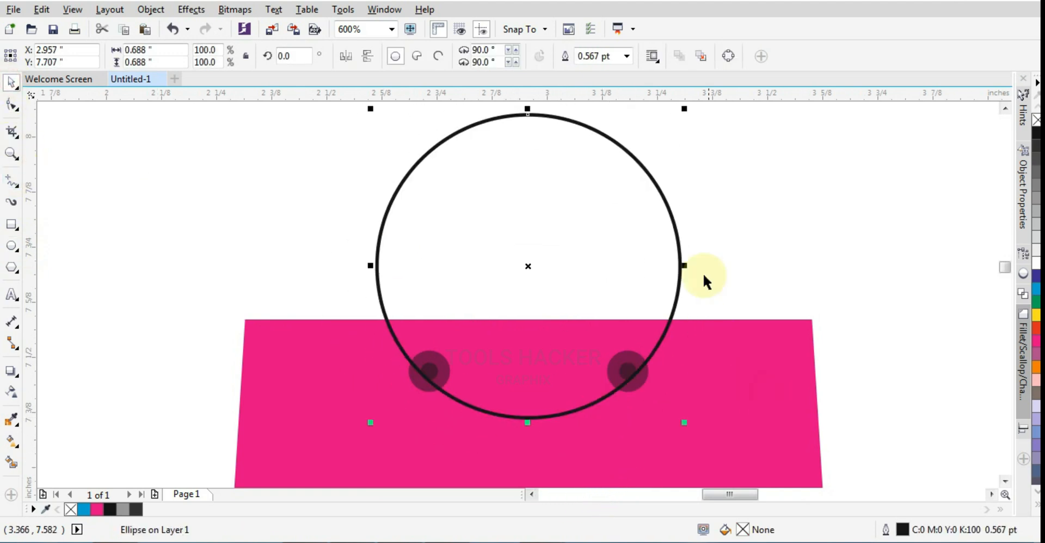
pyautogui.moveTo(685, 266); pyautogui.dragTo(671, 268)
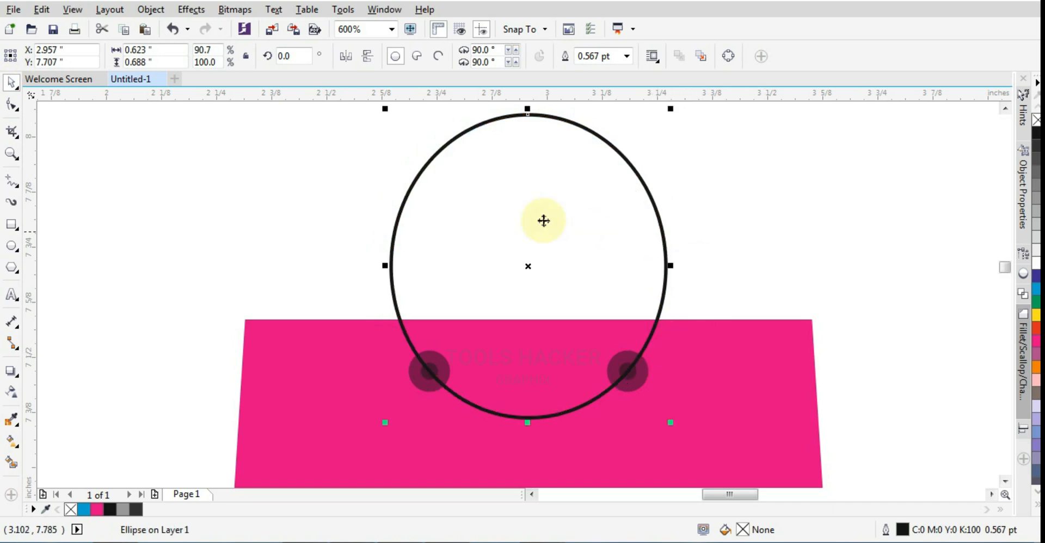
# Set the ellipse's outline width to 2 pt
pyautogui.scroll(-2, 544, 219)
pyautogui.click(627, 56)
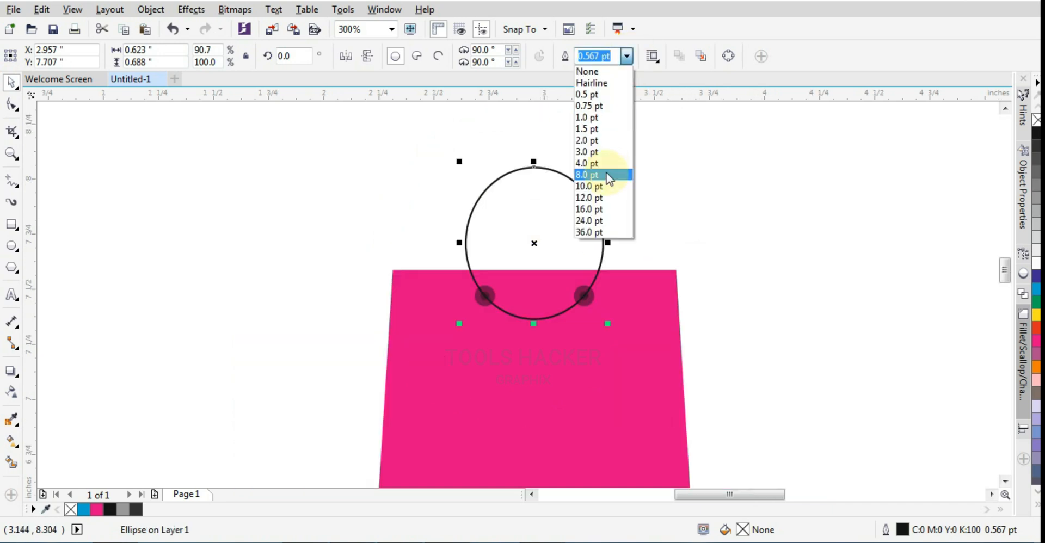
pyautogui.click(607, 172)
pyautogui.write('2')
pyautogui.press('Return')
pyautogui.scroll(2, 500, 212)
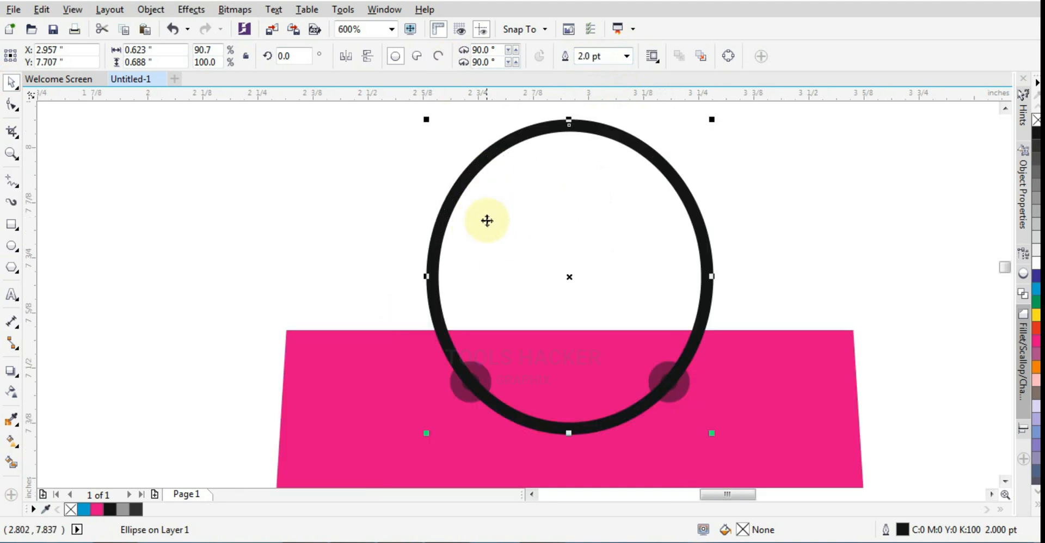
# Open the ellipse into a handle-shaped arc whose two ends lie on the eyelets
pyautogui.click(12, 104)
pyautogui.moveTo(566, 127); pyautogui.dragTo(479, 166)
pyautogui.moveTo(569, 126); pyautogui.dragTo(732, 248)
pyautogui.moveTo(477, 163); pyautogui.dragTo(449, 397)
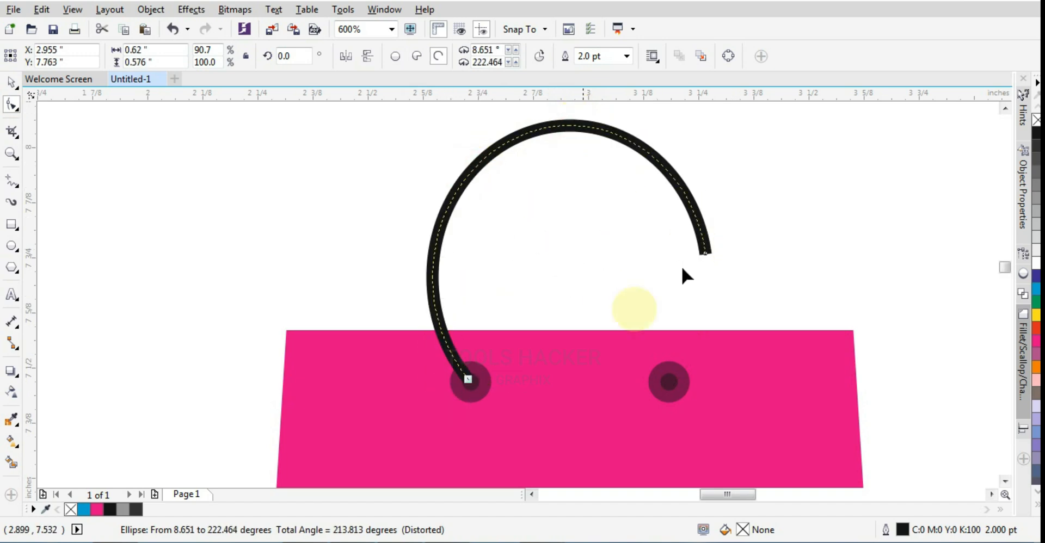
pyautogui.moveTo(706, 256); pyautogui.dragTo(680, 391)
pyautogui.click(12, 83)
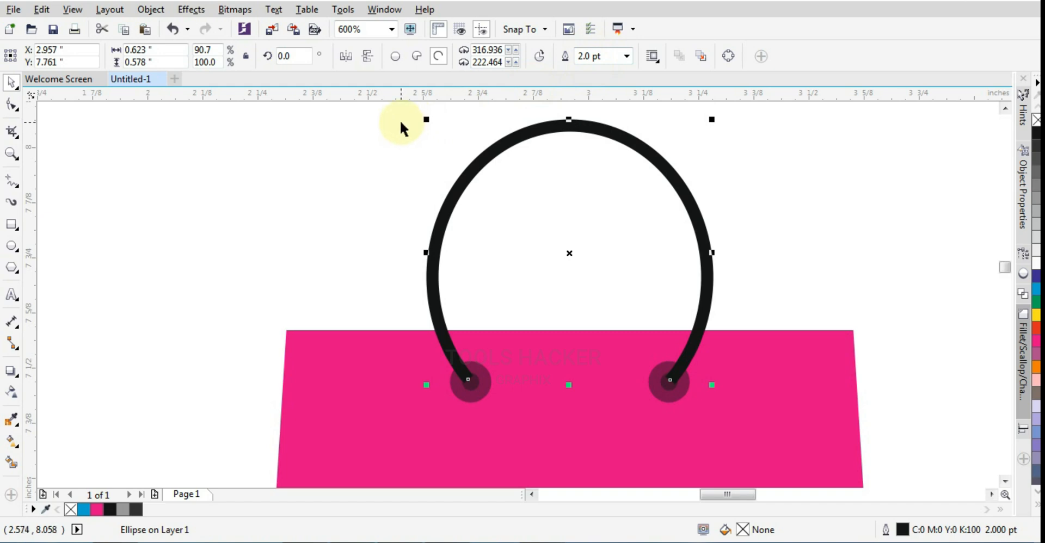
# Give the handle's outline round line caps and round corners, and make it scale with the object
pyautogui.press('F12')
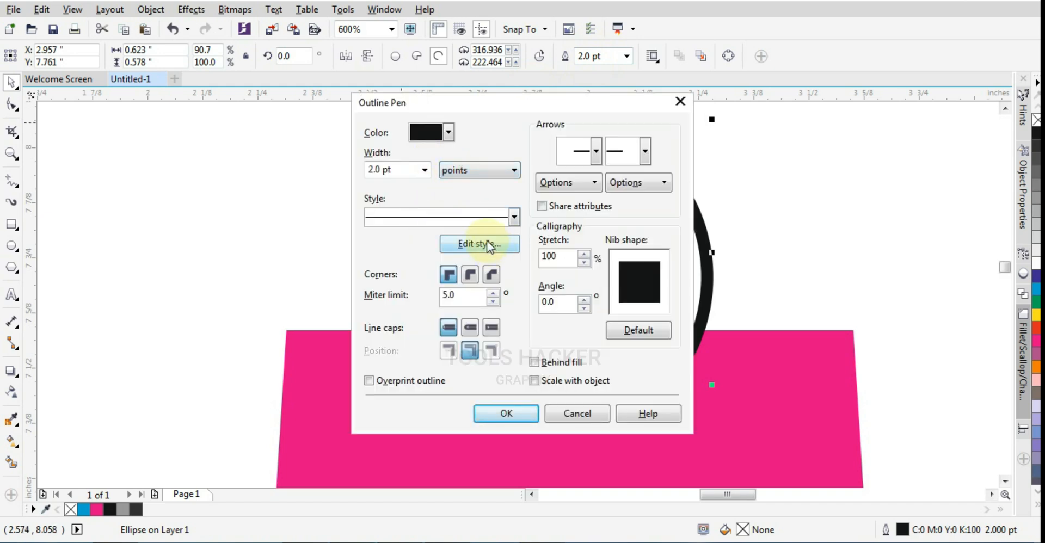
pyautogui.click(469, 329)
pyautogui.click(469, 274)
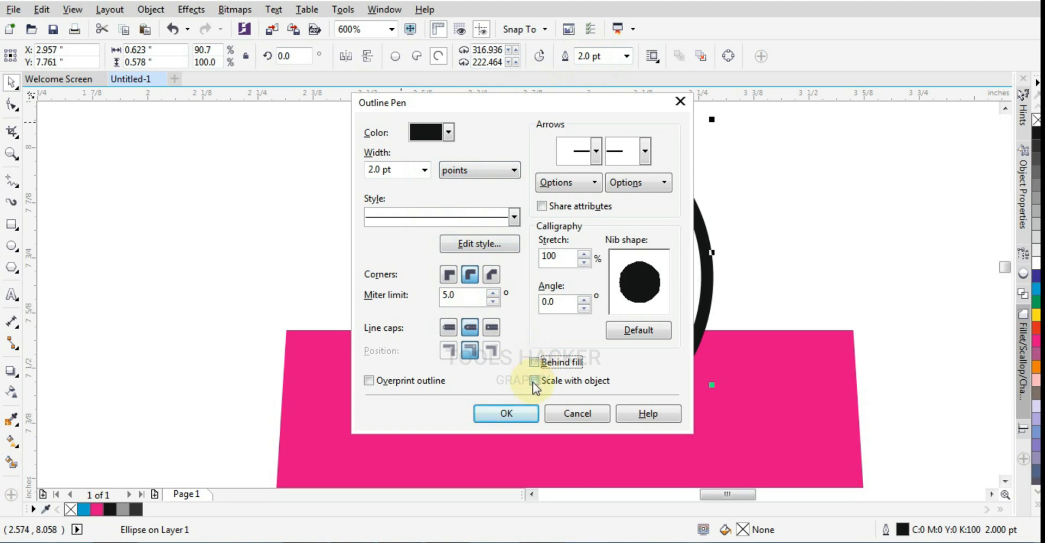
pyautogui.click(533, 381)
pyautogui.click(506, 414)
pyautogui.click(359, 277)
# Fine-tune both end points of the handle arc so they sit in the centres of the eyelets
pyautogui.scroll(1, 495, 391)
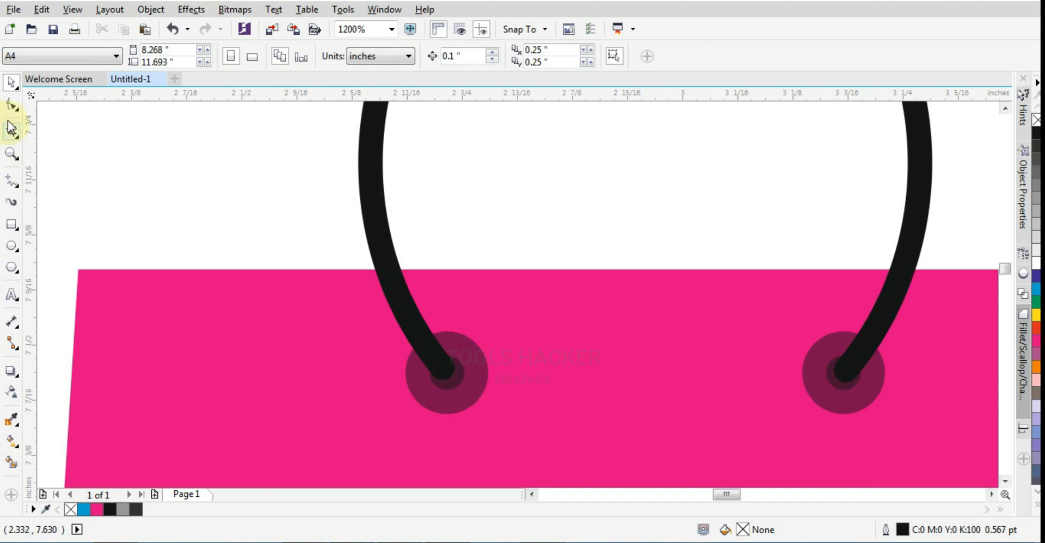
pyautogui.click(12, 104)
pyautogui.click(449, 381)
pyautogui.moveTo(442, 368); pyautogui.dragTo(446, 376)
pyautogui.scroll(2, 449, 377)
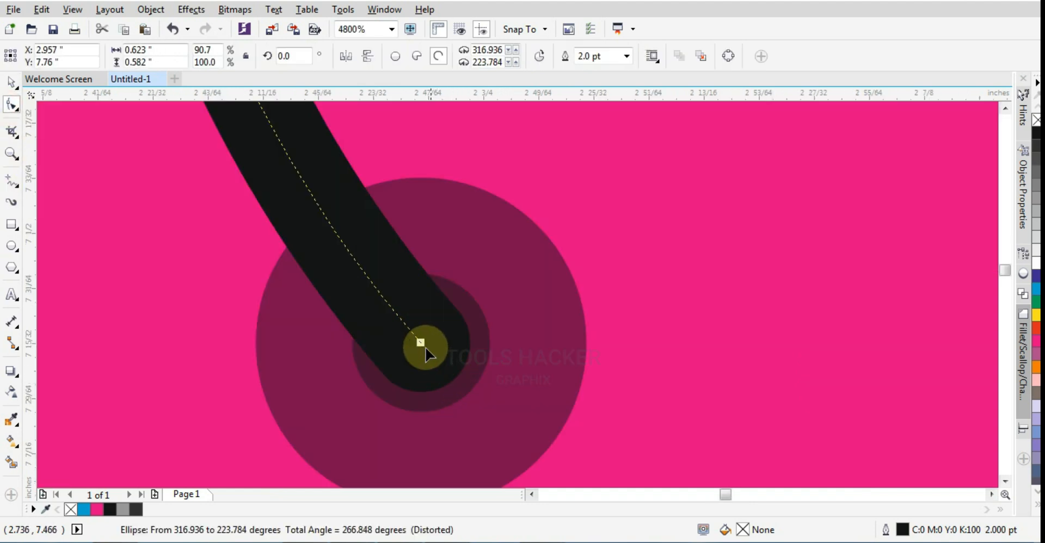
pyautogui.scroll(-2, 428, 350)
pyautogui.scroll(2, 830, 361)
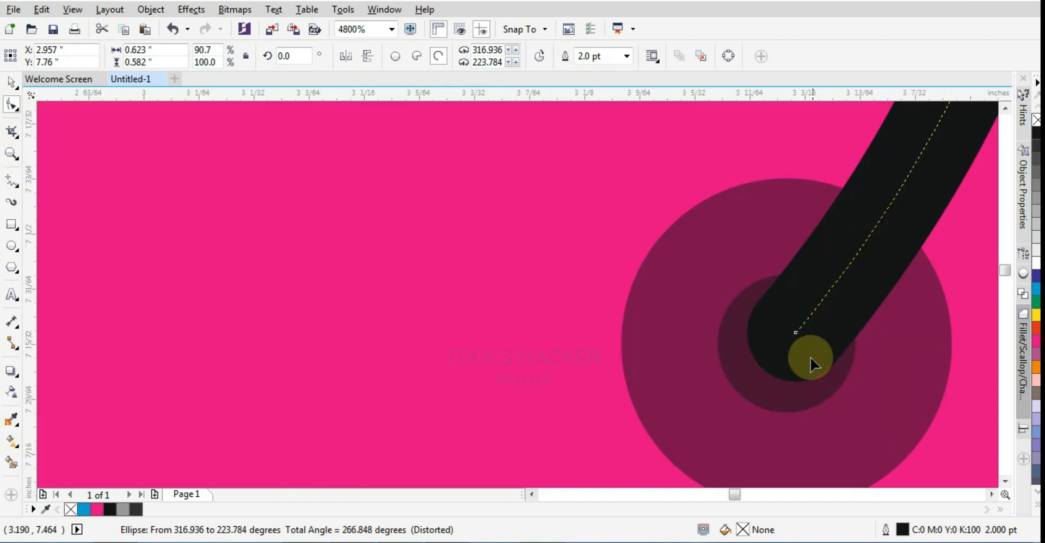
pyautogui.moveTo(786, 344); pyautogui.dragTo(783, 348)
pyautogui.scroll(-2, 562, 341)
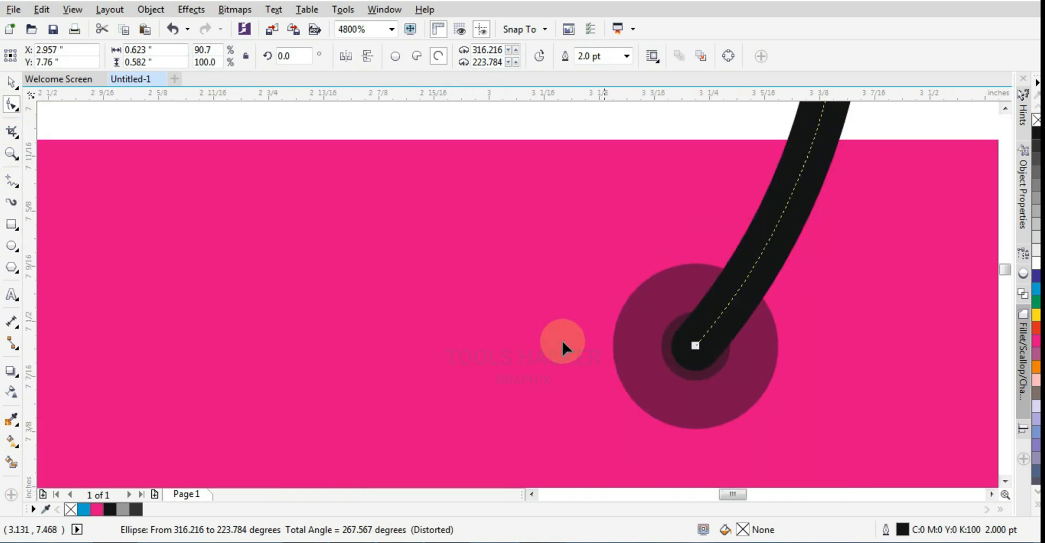
pyautogui.click(13, 79)
pyautogui.scroll(-3, 400, 202)
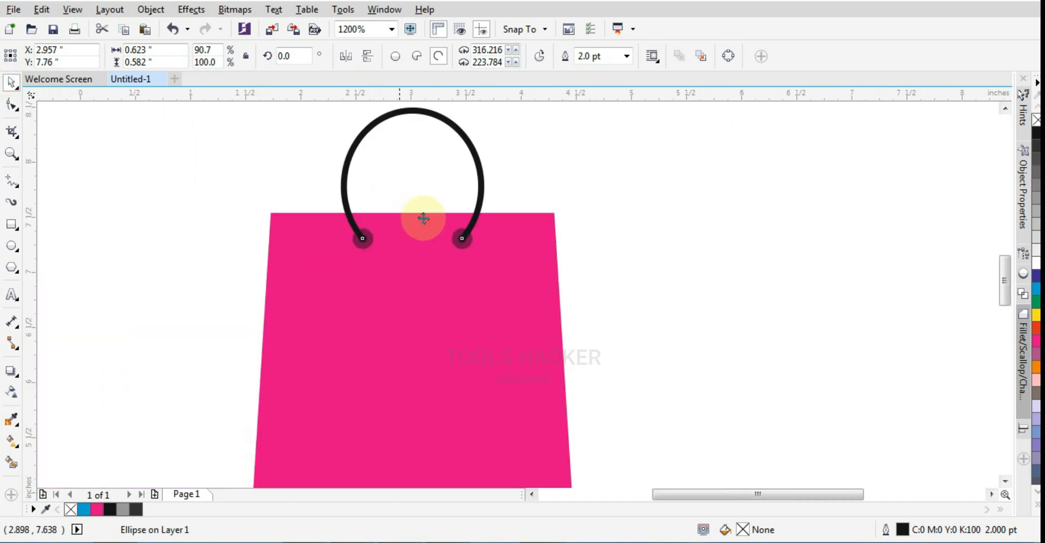
pyautogui.click(500, 207)
# Duplicate the pink bag body in place and fill the copy with black
pyautogui.click(414, 271)
pyautogui.scroll(1, 340, 256)
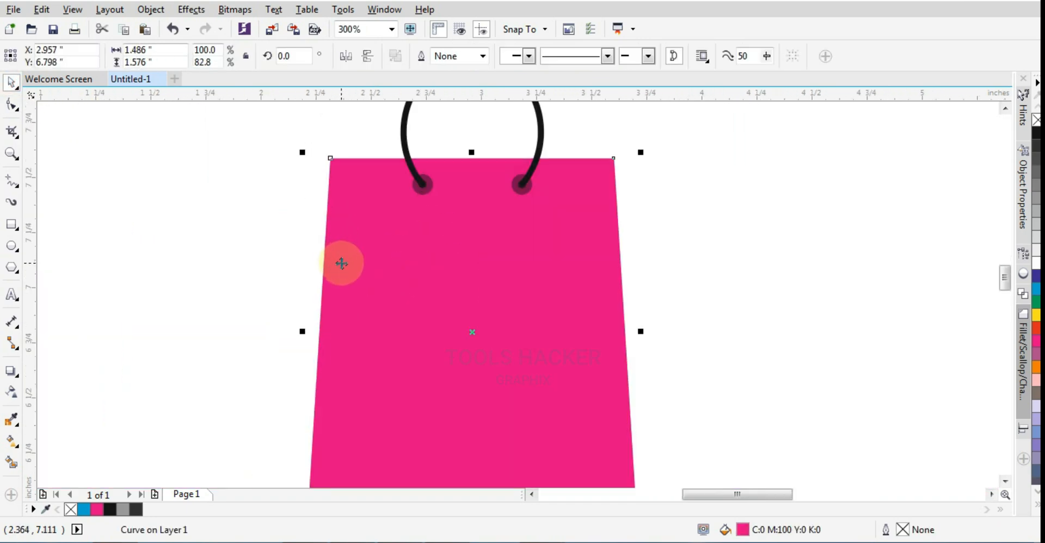
pyautogui.click(12, 106)
pyautogui.scroll(-2, 310, 305)
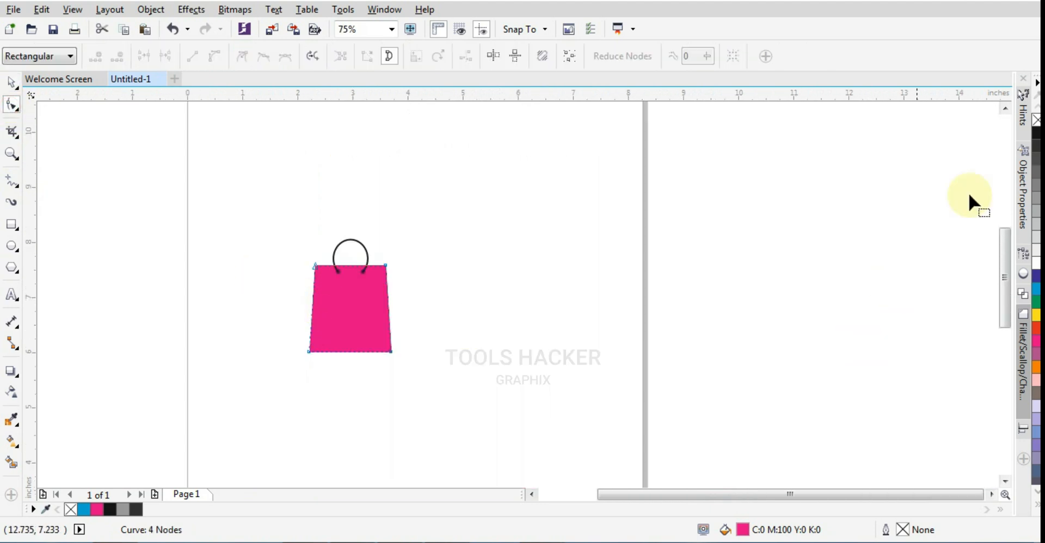
pyautogui.click(1034, 134)
# Add a node near the lower end of the black shape's left edge and pull it outward to the left
pyautogui.scroll(3, 305, 349)
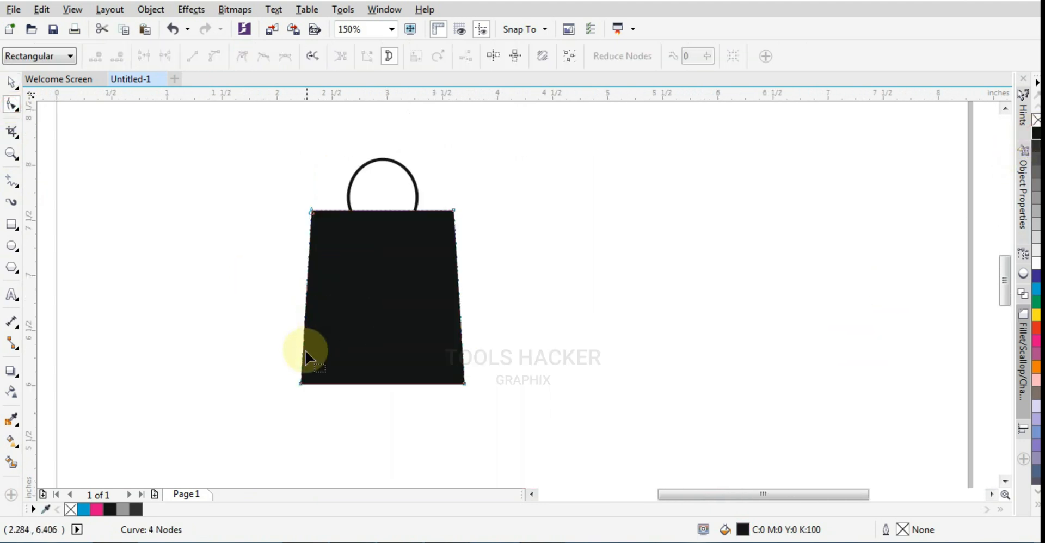
pyautogui.doubleClick(294, 375)
pyautogui.moveTo(290, 369); pyautogui.dragTo(227, 413)
pyautogui.scroll(-1, 370, 436)
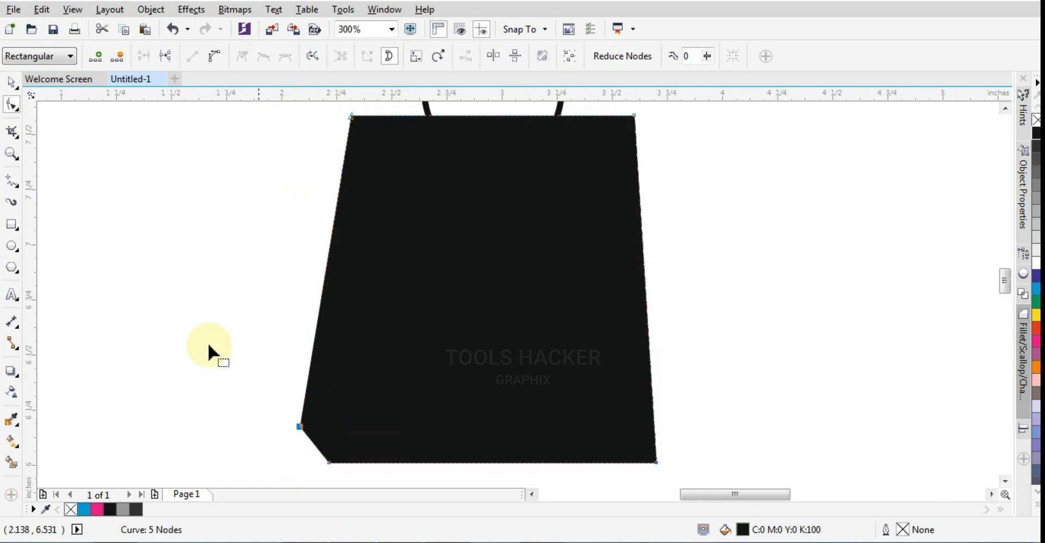
# Send the black shape behind the pink bag and move its outer side node slightly up and outward
pyautogui.click(12, 90)
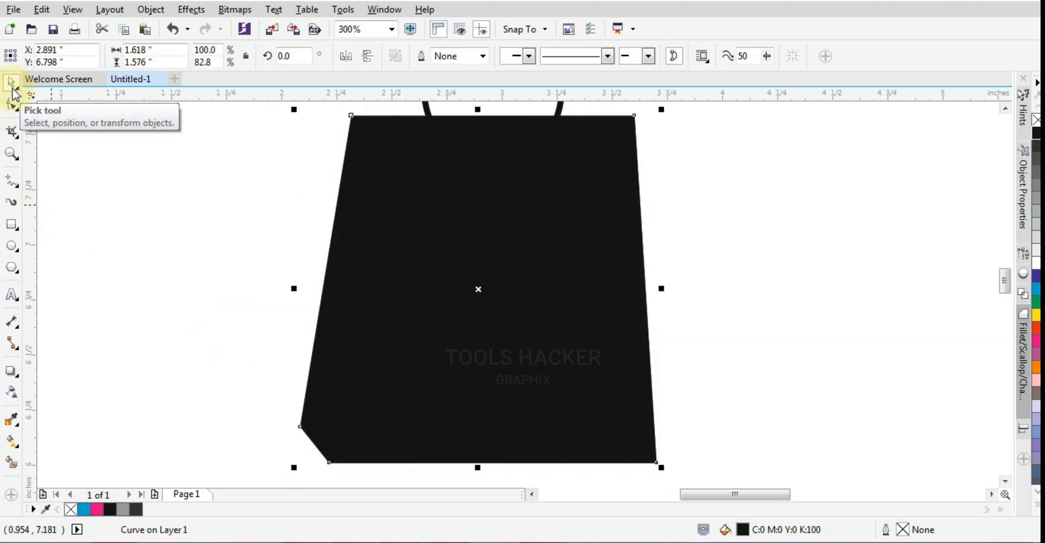
pyautogui.hotkey('shift', 'pagedown')
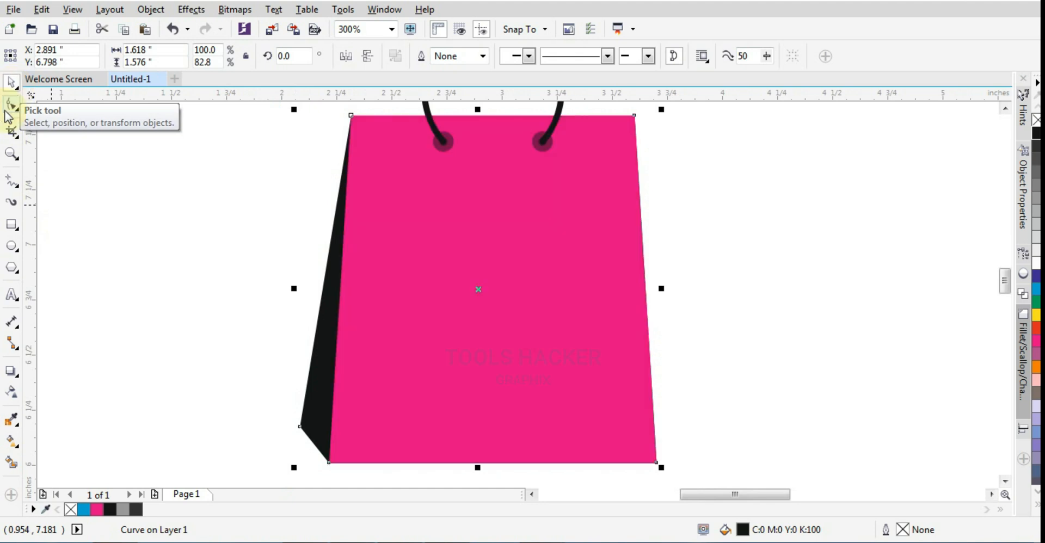
pyautogui.click(11, 106)
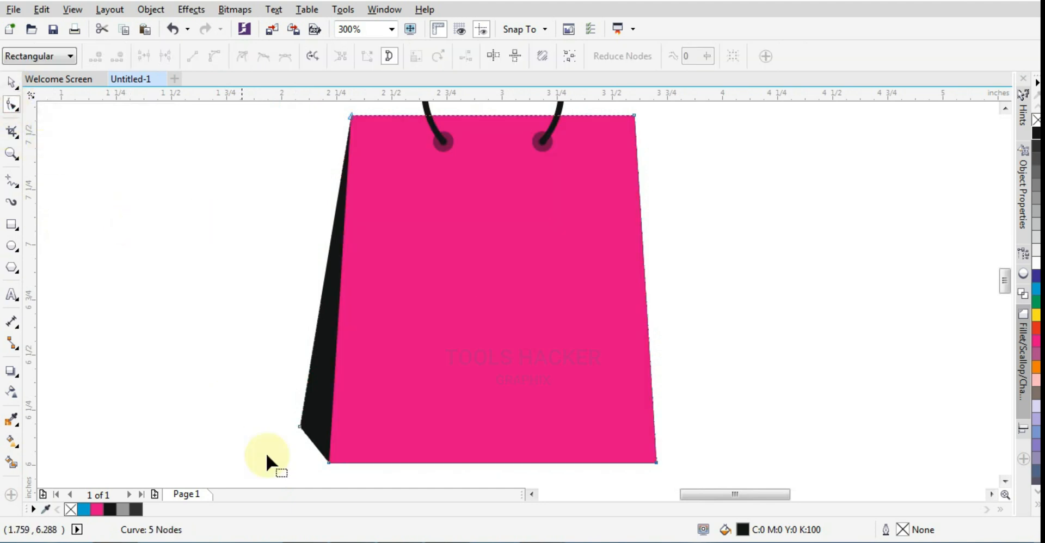
pyautogui.moveTo(300, 427); pyautogui.dragTo(295, 416)
pyautogui.click(10, 82)
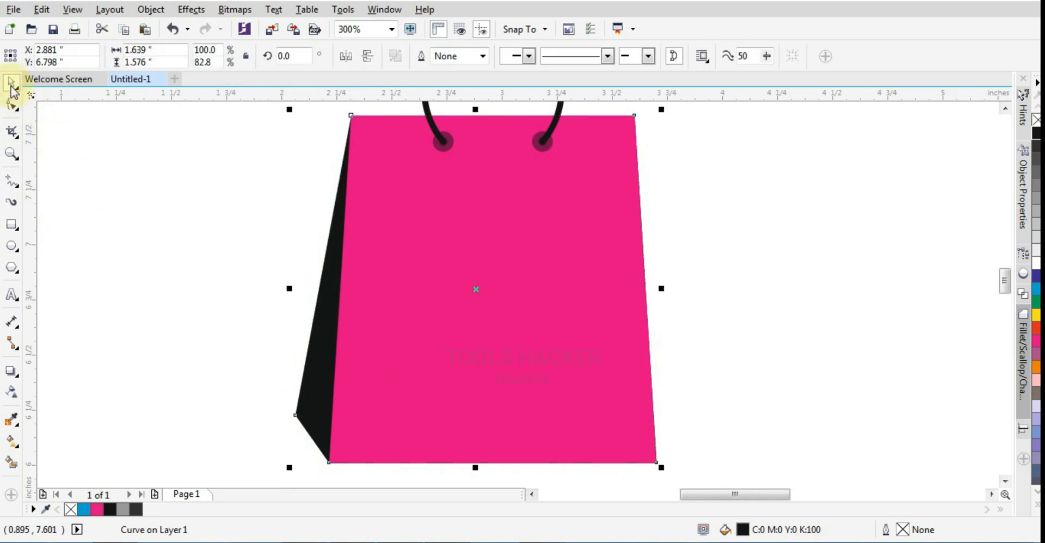
# Duplicate the black side shape and move the copy's outer node inward, about halfway along the slanted bottom edge
pyautogui.click(8, 106)
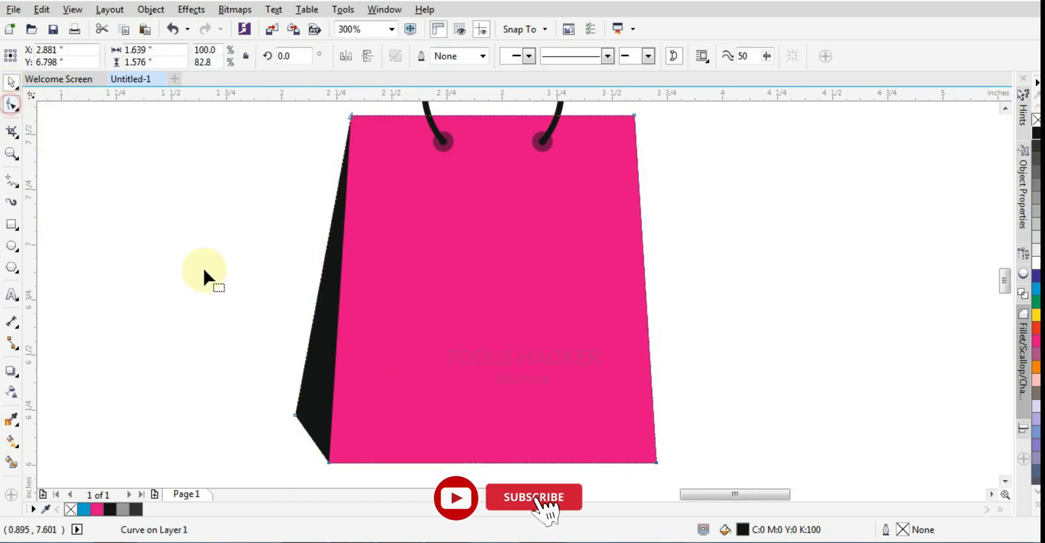
pyautogui.moveTo(296, 420); pyautogui.dragTo(312, 438)
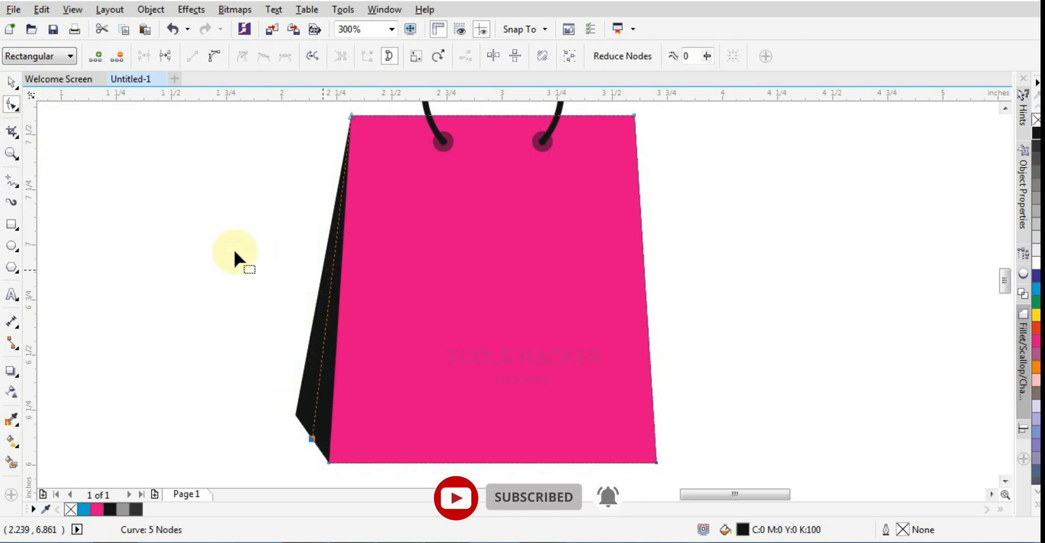
pyautogui.click(11, 83)
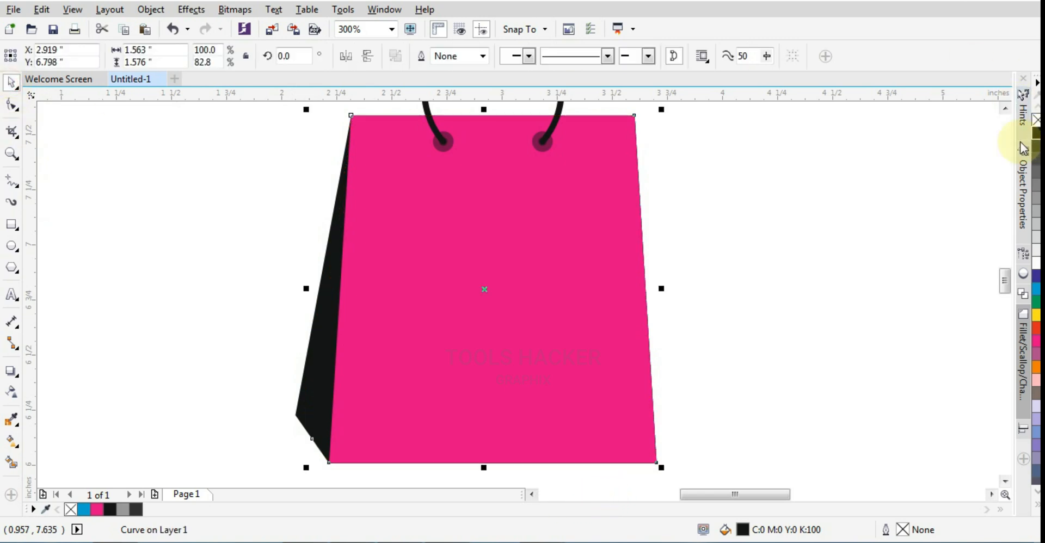
# Fill the outer black side shape with the rich black C100 M100 Y100 K100
pyautogui.moveTo(302, 409); pyautogui.dragTo(301, 411)
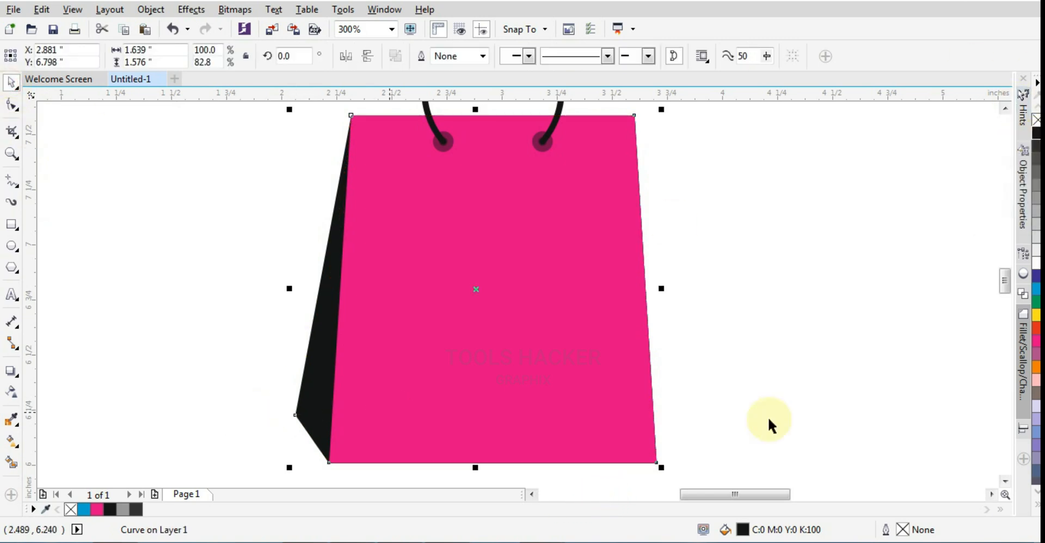
pyautogui.click(1036, 505)
pyautogui.click(1024, 199)
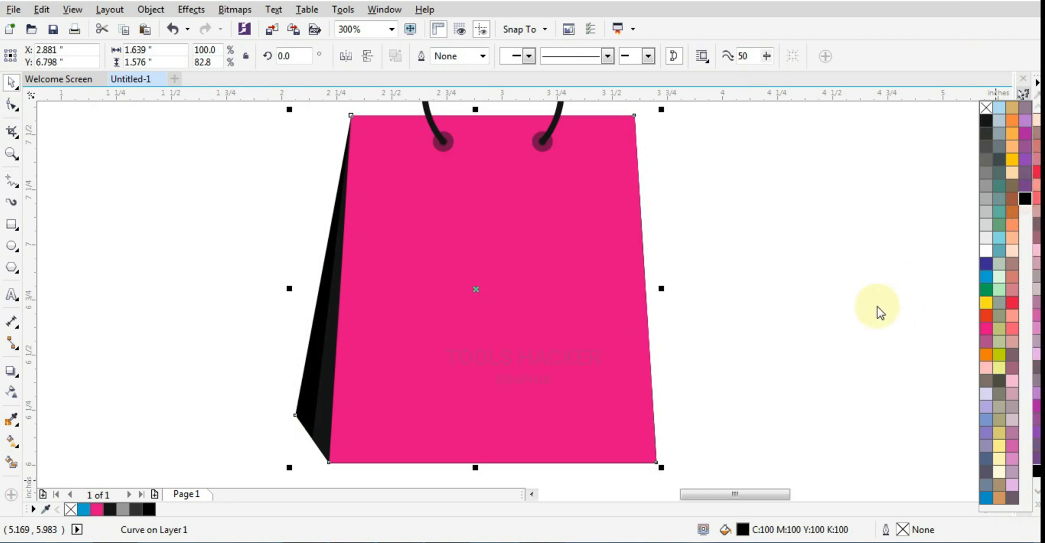
pyautogui.click(873, 306)
# Fill the inner side shape, between the black fold and the pink front, with a dark grey from the palette
pyautogui.click(315, 432)
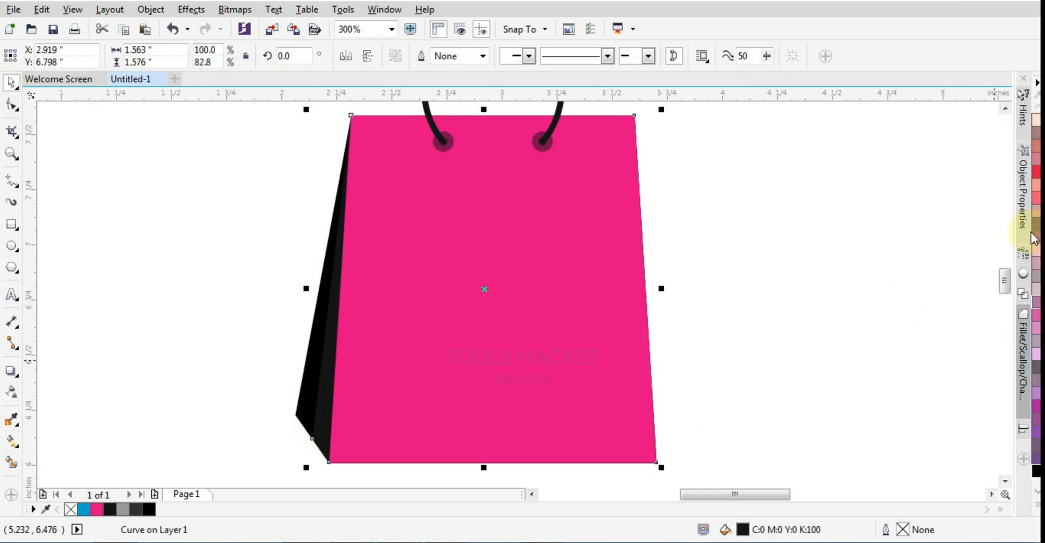
pyautogui.click(1030, 506)
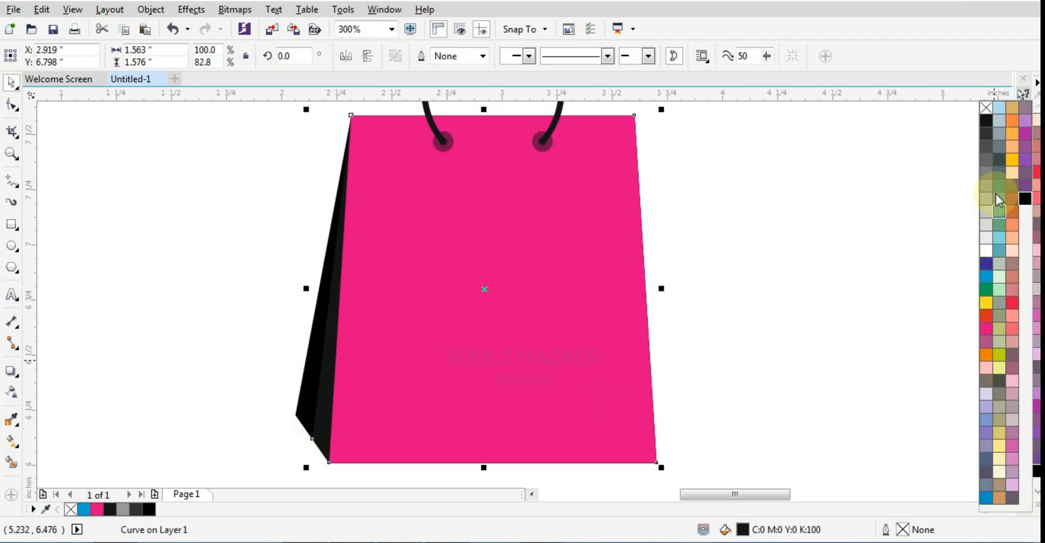
pyautogui.click(985, 134)
pyautogui.click(874, 221)
pyautogui.click(865, 242)
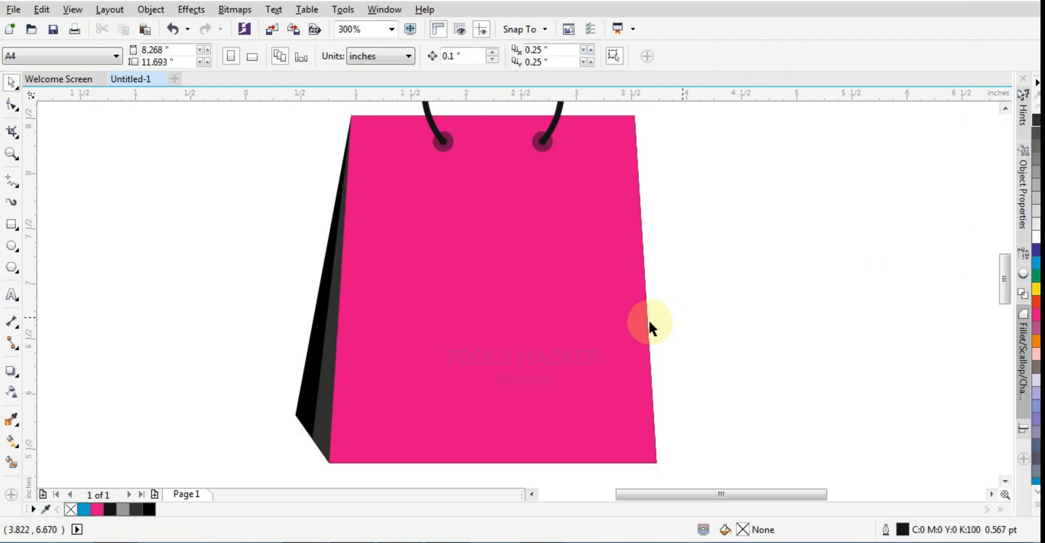
# Select all five parts of the bag, including its handle and side shapes, and group them
pyautogui.scroll(-2, 649, 321)
pyautogui.click(675, 303)
pyautogui.scroll(1, 674, 302)
pyautogui.moveTo(707, 129); pyautogui.dragTo(414, 455)
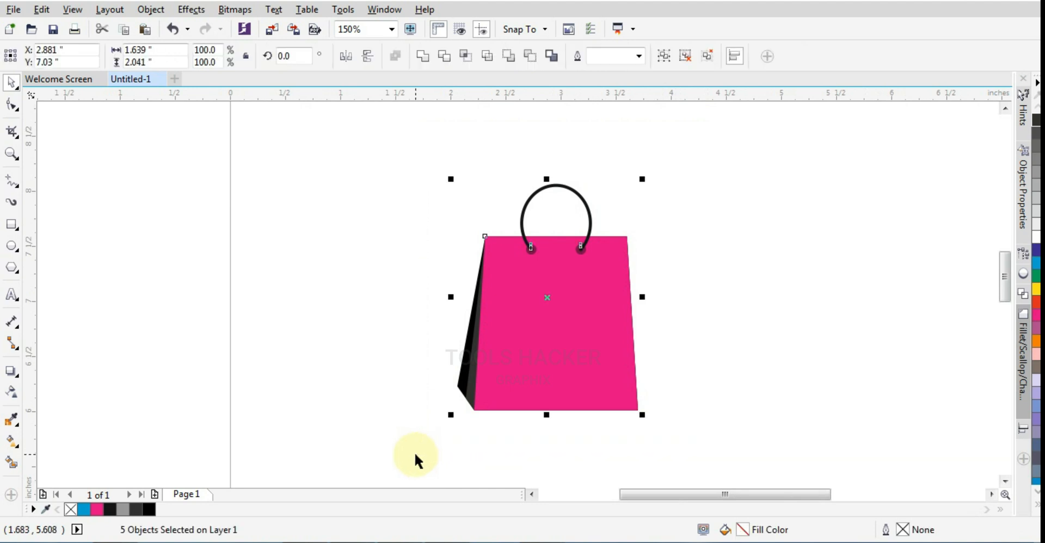
pyautogui.hotkey('ctrl', 'g')
# Duplicate the grouped bag at about 88.5 % size and place the copy overlapping the original's lower right
pyautogui.click(500, 268)
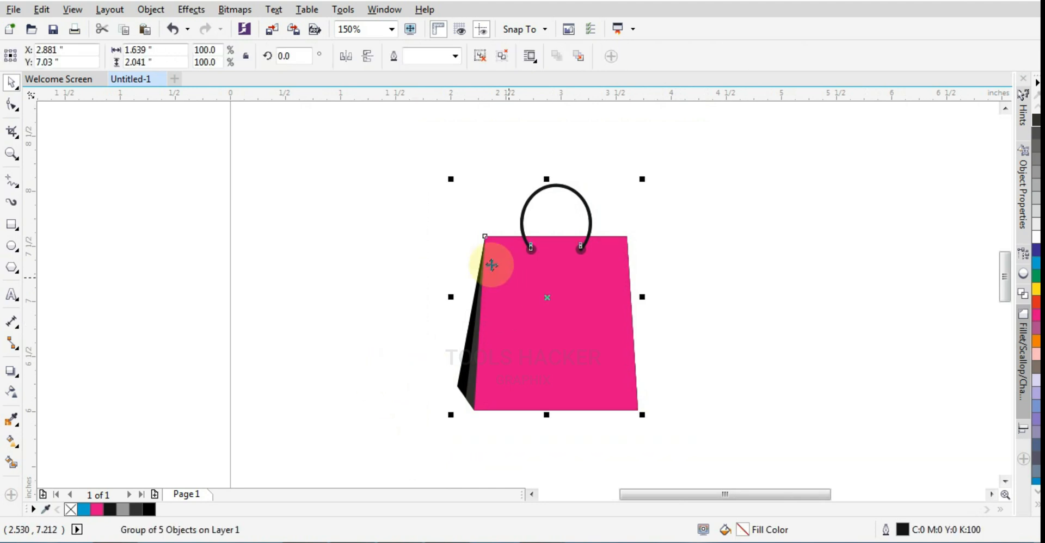
pyautogui.moveTo(484, 236)
pyautogui.mouseDown()
pyautogui.moveTo(484, 225)
pyautogui.moveTo(498, 245)
pyautogui.mouseUp()
pyautogui.rightClick(498, 245)
pyautogui.moveTo(579, 319); pyautogui.dragTo(610, 345)
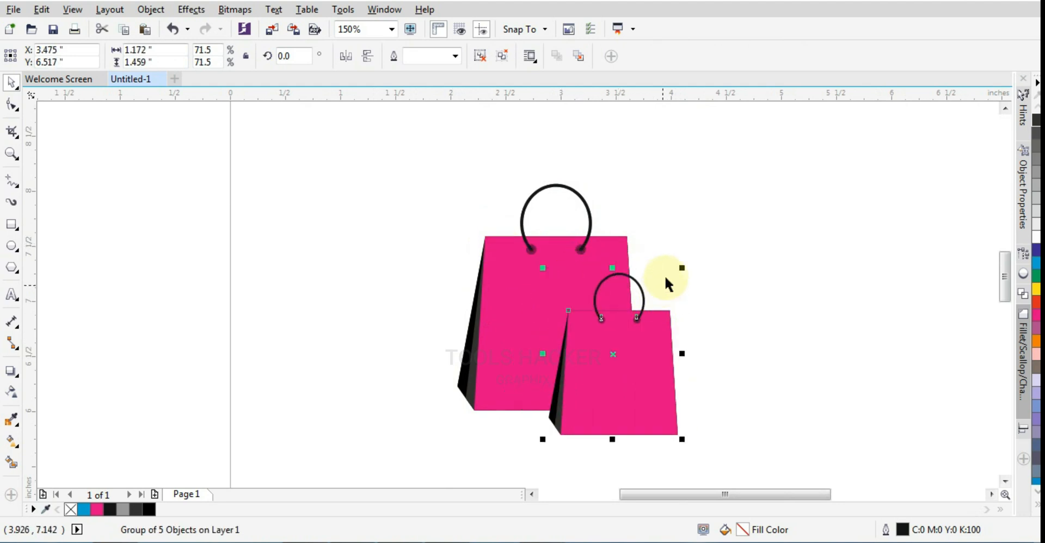
pyautogui.moveTo(683, 270); pyautogui.dragTo(710, 233)
pyautogui.moveTo(673, 313)
pyautogui.mouseDown()
pyautogui.moveTo(663, 317)
pyautogui.moveTo(687, 311)
pyautogui.mouseUp()
pyautogui.moveTo(650, 345); pyautogui.dragTo(645, 343)
# Select only the front panel inside the copied bag's group and fill it with cyan C100 M0 Y0 K0
pyautogui.keyDown('ctrl'); pyautogui.click(646, 358); pyautogui.keyUp('ctrl')
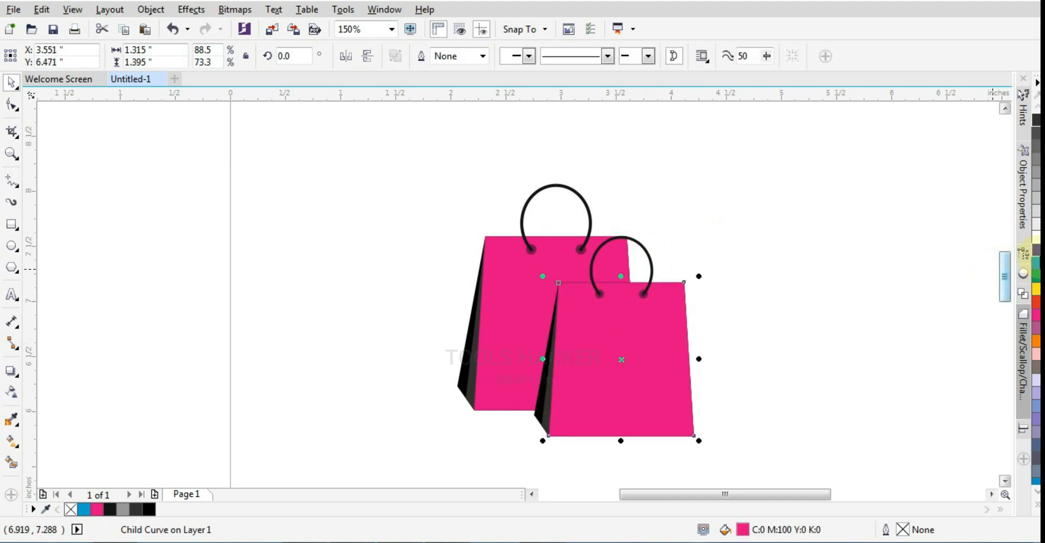
pyautogui.click(1037, 264)
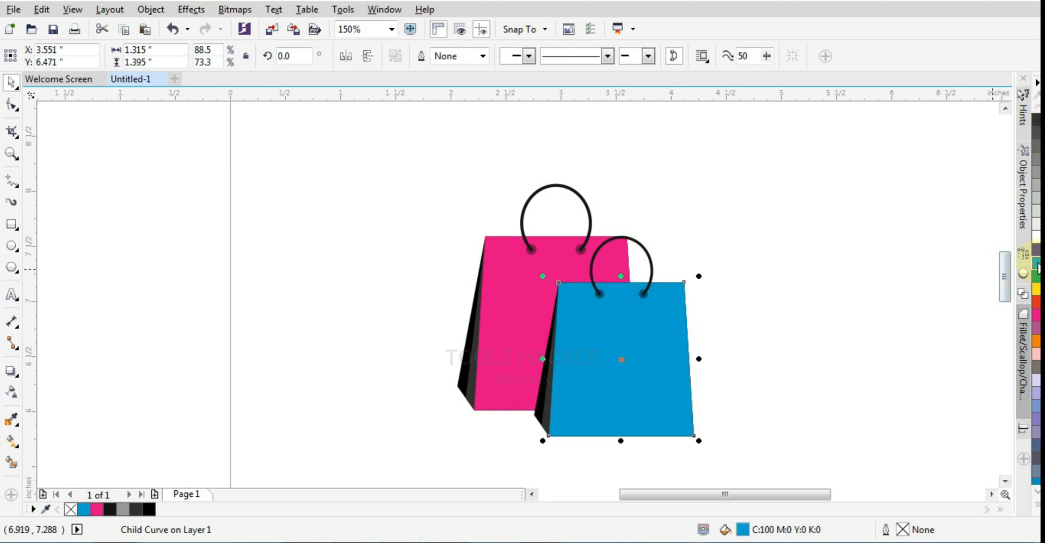
pyautogui.click(916, 359)
pyautogui.click(622, 347)
pyautogui.click(793, 298)
# Move the blue bag slightly down, try enlarging it from its upper right corner, and undo the enlargement
pyautogui.click(652, 341)
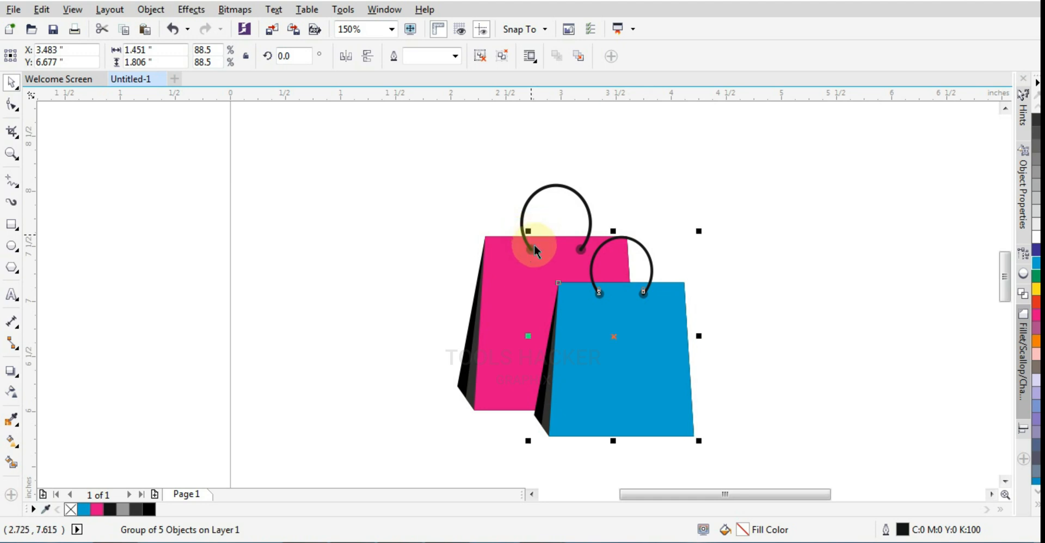
pyautogui.moveTo(646, 347); pyautogui.dragTo(652, 372)
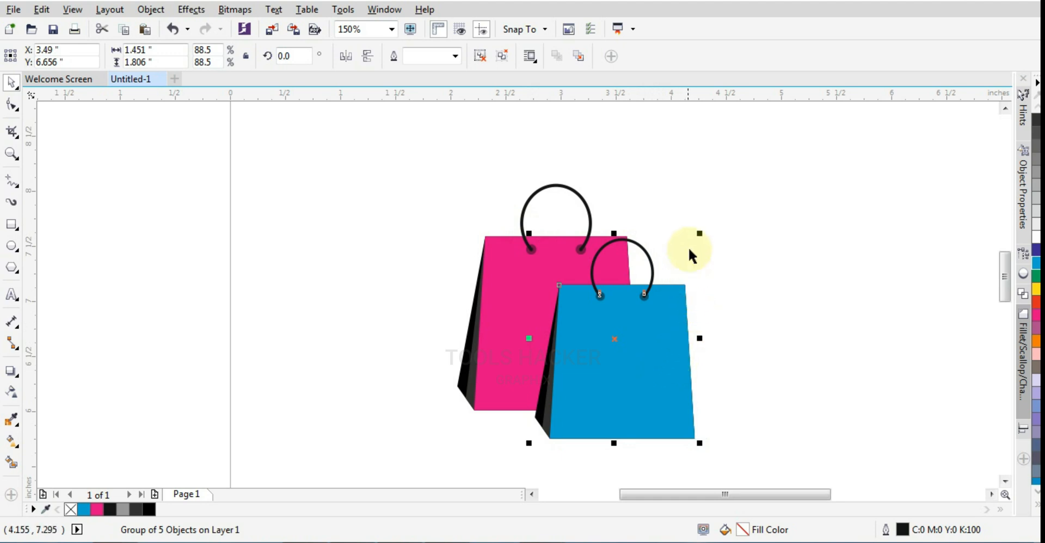
pyautogui.moveTo(699, 235); pyautogui.dragTo(706, 225)
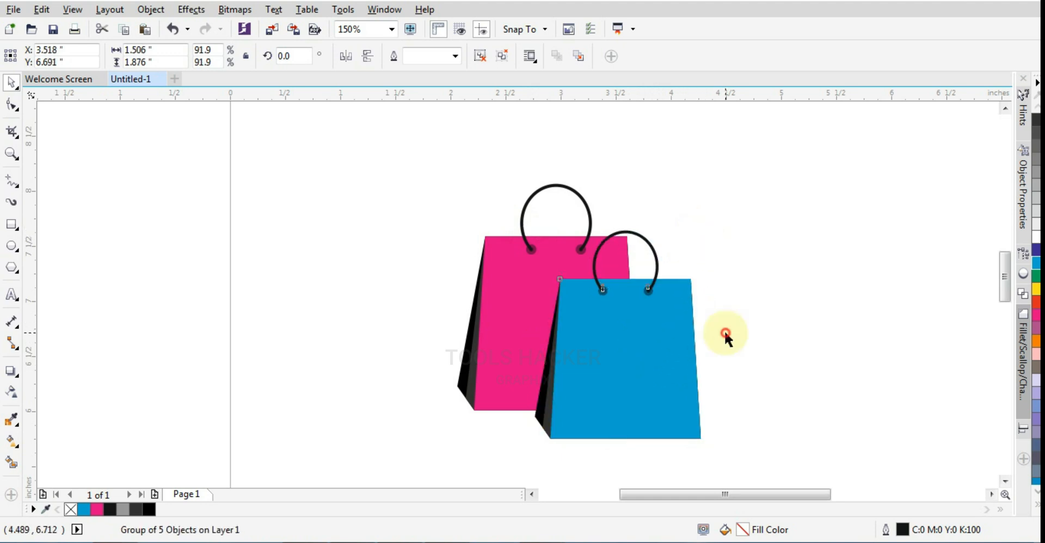
pyautogui.hotkey('ctrl', 'z')
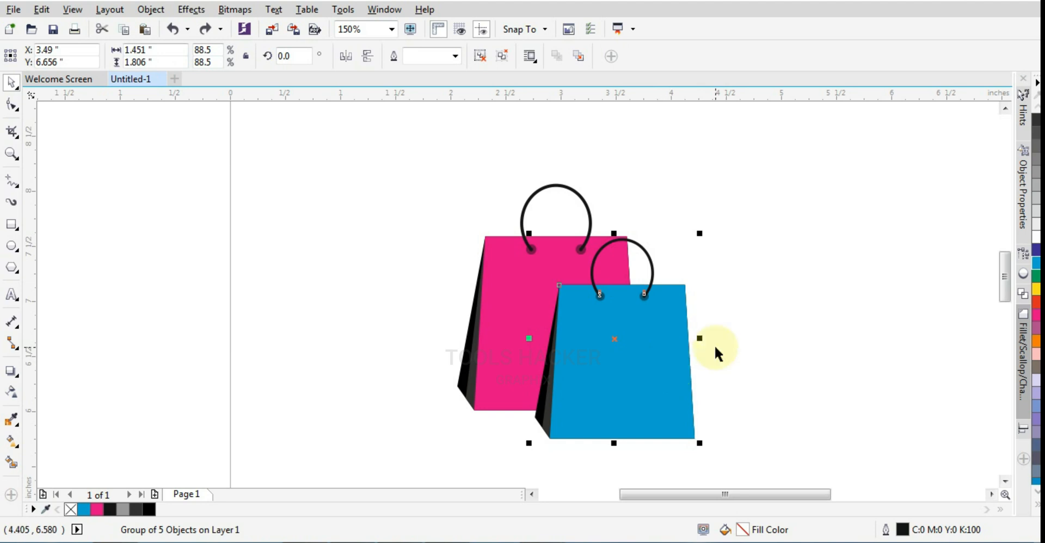
# Duplicate the blue bag, shrink the copy to about 72.8 %, and place it overlapping the blue bag's lower right
pyautogui.hotkey('ctrl', 'v')
pyautogui.moveTo(535, 240); pyautogui.dragTo(563, 276)
pyautogui.moveTo(615, 354); pyautogui.dragTo(654, 382)
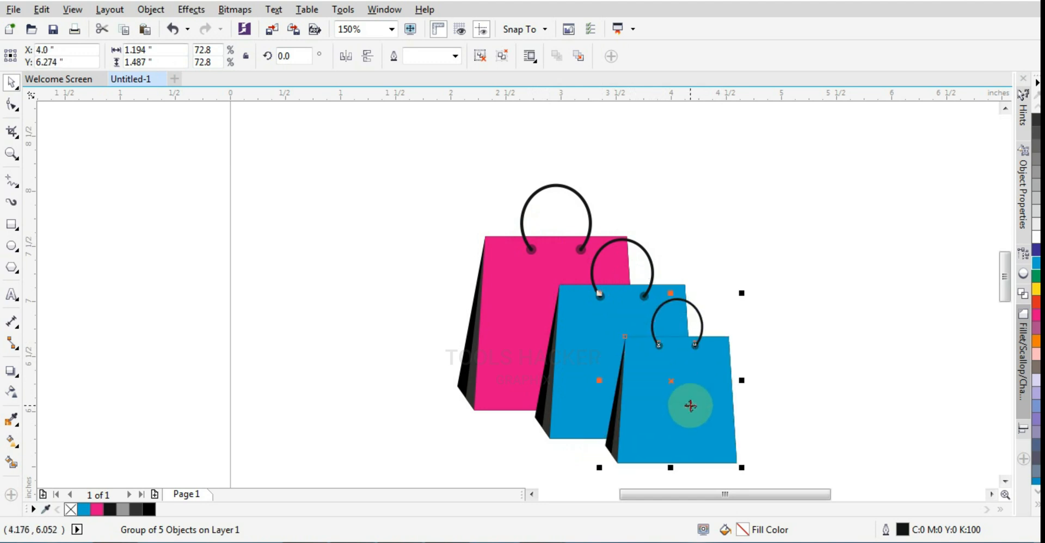
# Select only the smallest bag's front panel and fill it with yellow C0 M20 Y100 K0
pyautogui.keyDown('ctrl'); pyautogui.click(672, 404); pyautogui.keyUp('ctrl')
pyautogui.click(1036, 506)
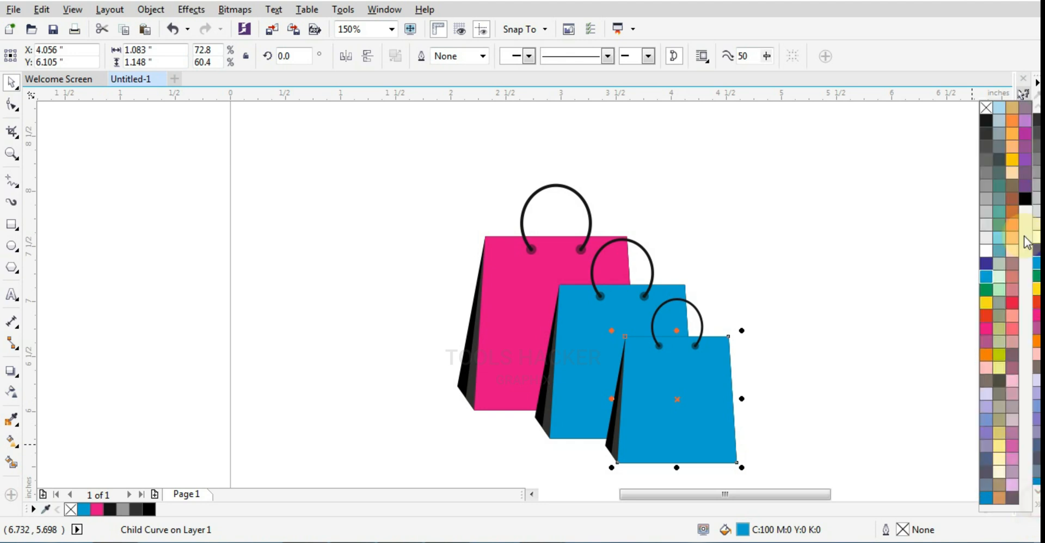
pyautogui.click(1012, 159)
pyautogui.click(876, 279)
pyautogui.click(849, 290)
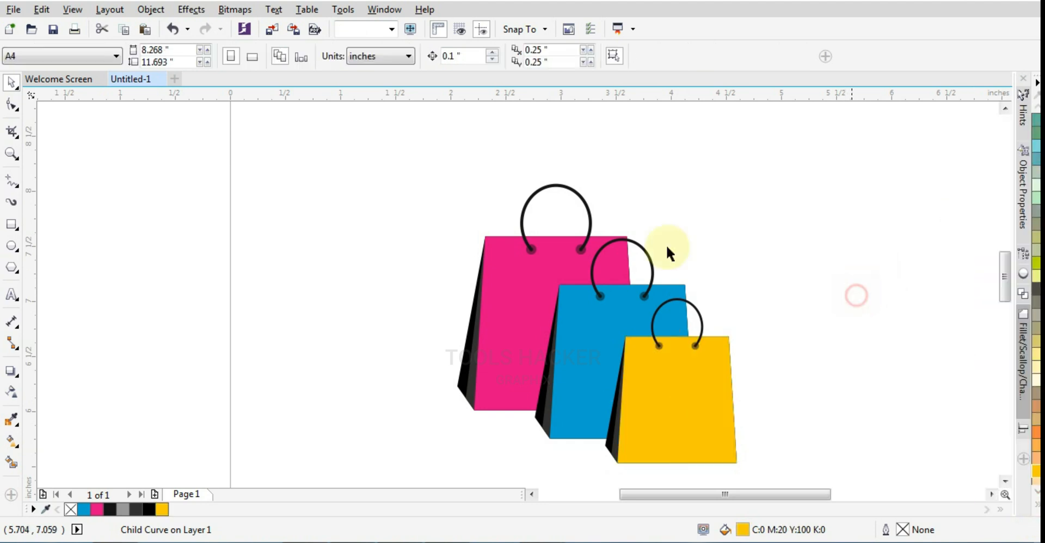
# Draw an unfilled square about 2.5 inches wide around the three bags
pyautogui.scroll(-1, 658, 248)
pyautogui.scroll(1, 710, 262)
pyautogui.click(659, 343)
pyautogui.click(774, 327)
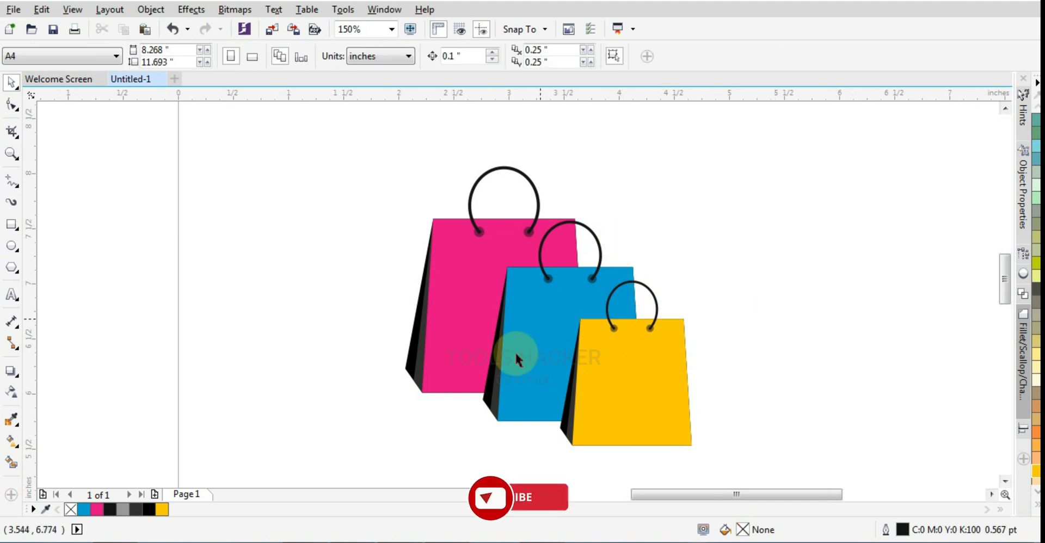
pyautogui.scroll(-1, 482, 225)
pyautogui.press('F6')
pyautogui.moveTo(507, 266); pyautogui.dragTo(568, 337)
pyautogui.scroll(1, 501, 272)
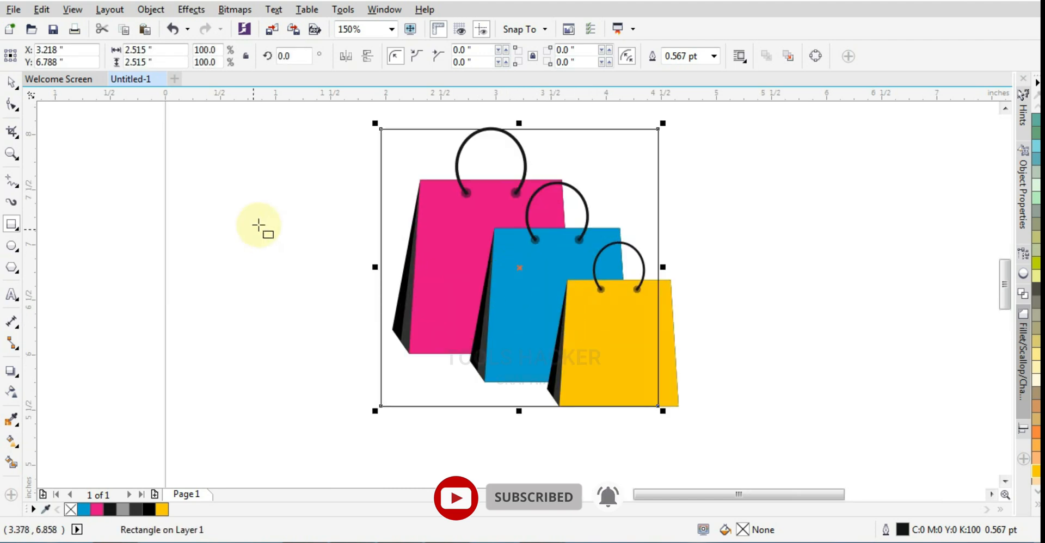
# Shift the square slightly right, rotate it to about 13.9 degrees, and enlarge it to about 3.26 inches
pyautogui.click(12, 81)
pyautogui.click(363, 180)
pyautogui.click(446, 154)
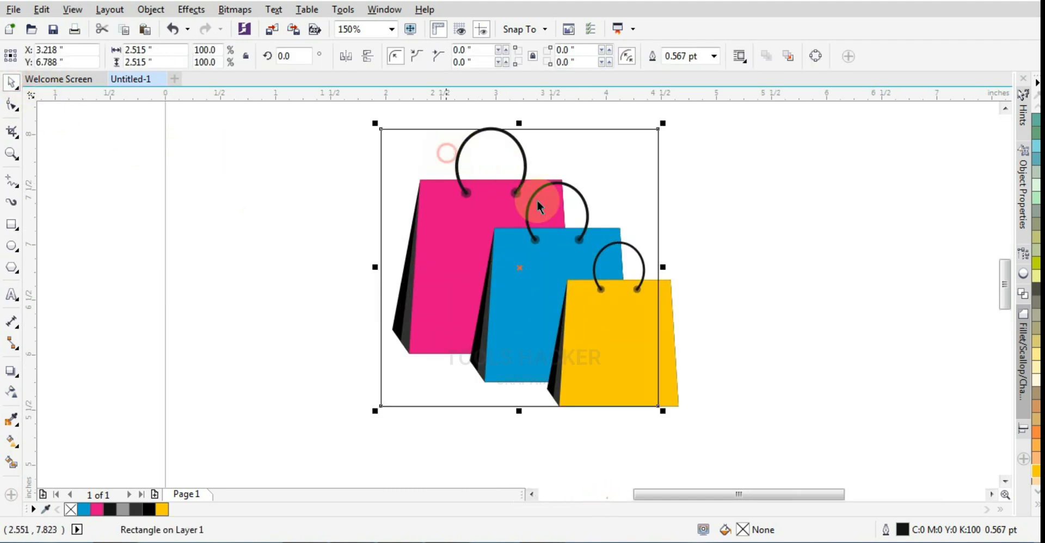
pyautogui.moveTo(623, 202); pyautogui.dragTo(632, 202)
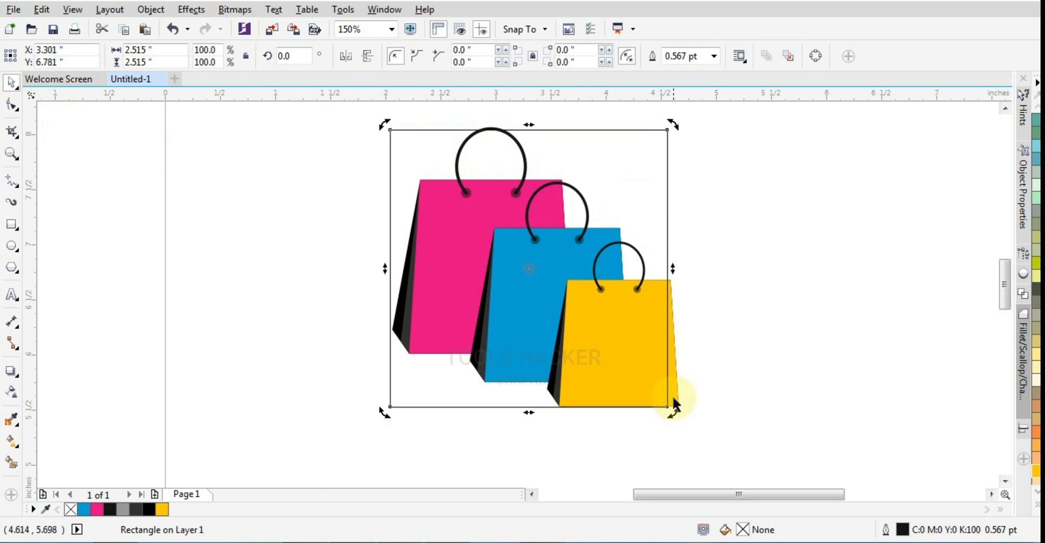
pyautogui.moveTo(672, 413); pyautogui.dragTo(714, 377)
pyautogui.click(765, 416)
pyautogui.scroll(-1, 616, 346)
pyautogui.scroll(1, 616, 345)
# Undo the accidental move of the blue bag, centre the rotated square over the bags, and reduce it to about 3.11 inches
pyautogui.click(610, 299)
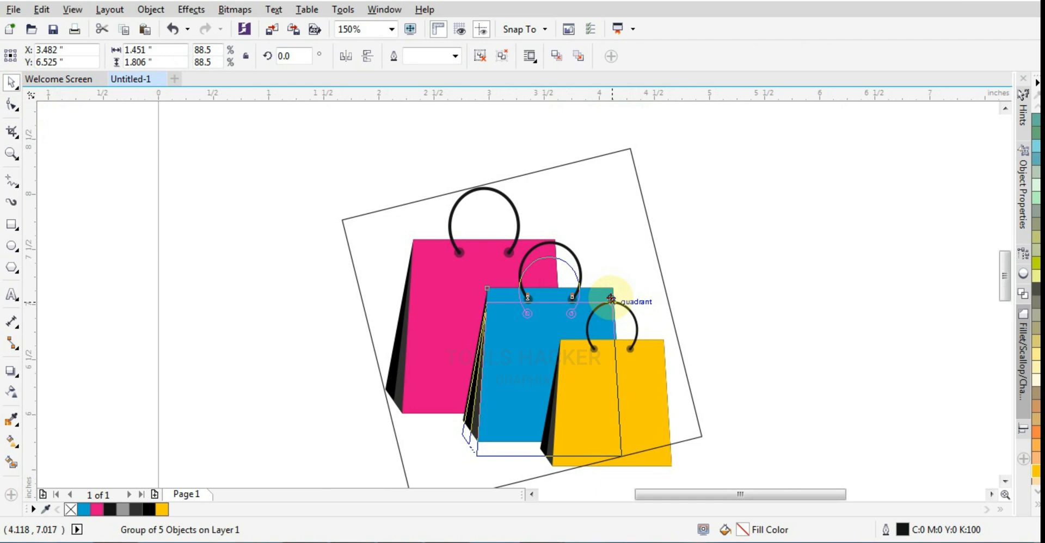
pyautogui.hotkey('ctrl', 'z')
pyautogui.moveTo(619, 234); pyautogui.dragTo(616, 245)
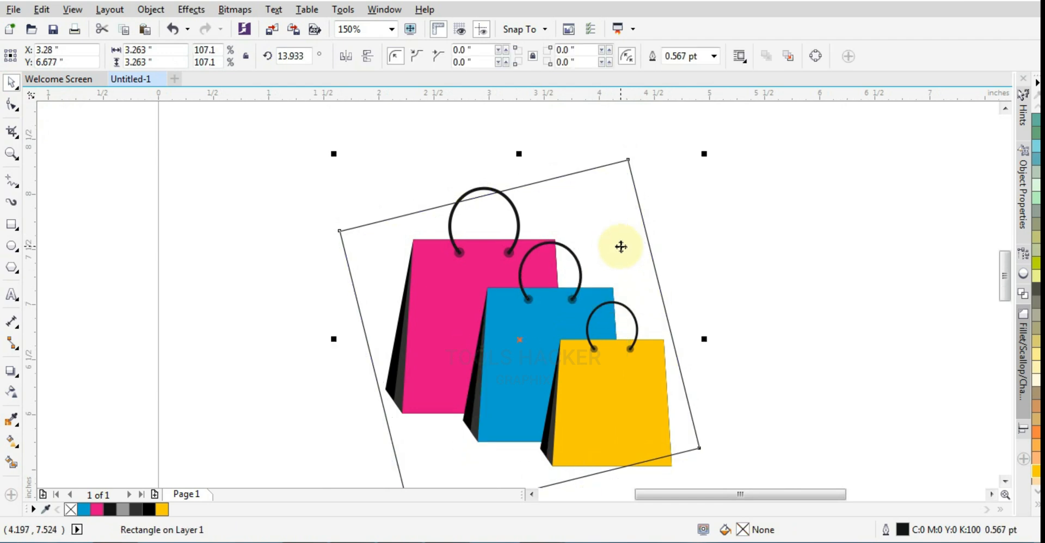
pyautogui.scroll(-1, 661, 203)
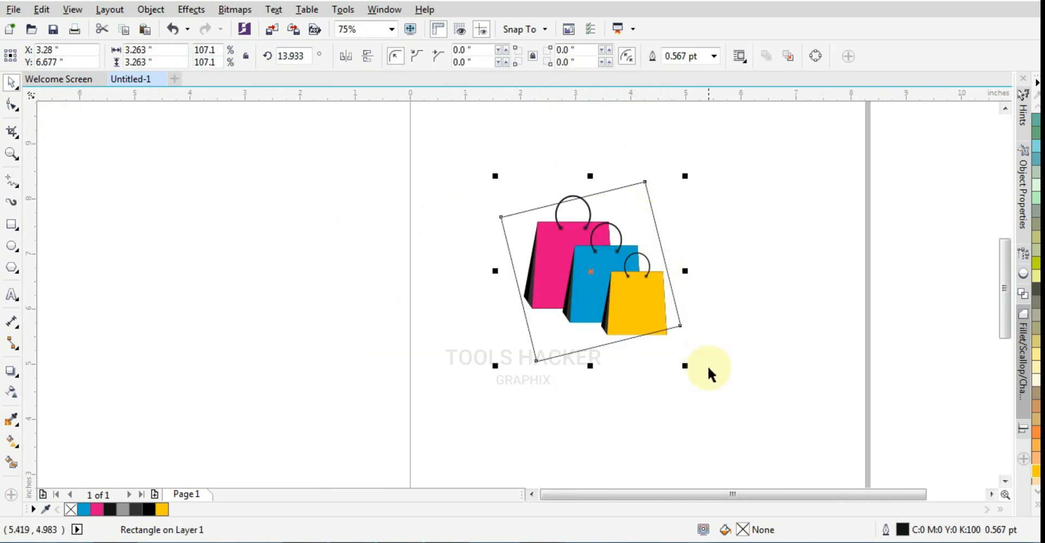
pyautogui.moveTo(684, 365); pyautogui.dragTo(702, 343)
pyautogui.click(721, 298)
pyautogui.scroll(1, 685, 278)
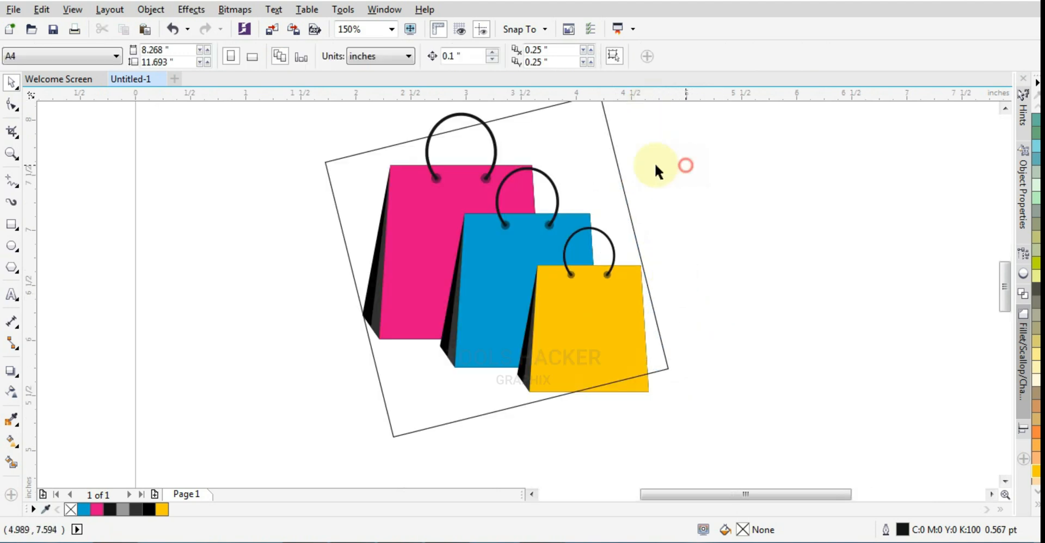
# Select the rotated square around the bags and fill it with white
pyautogui.click(612, 147)
pyautogui.scroll(-1, 793, 411)
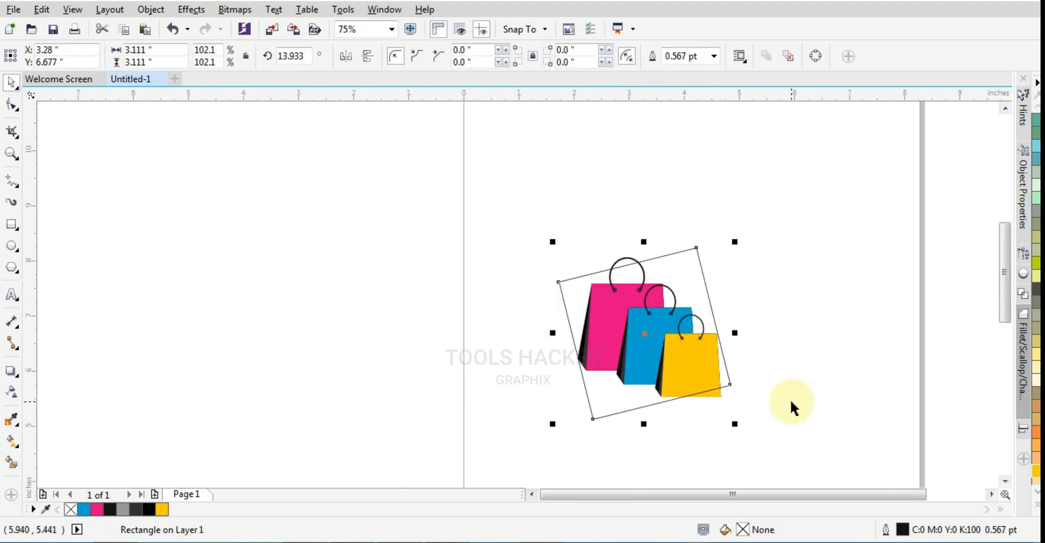
pyautogui.scroll(1, 723, 316)
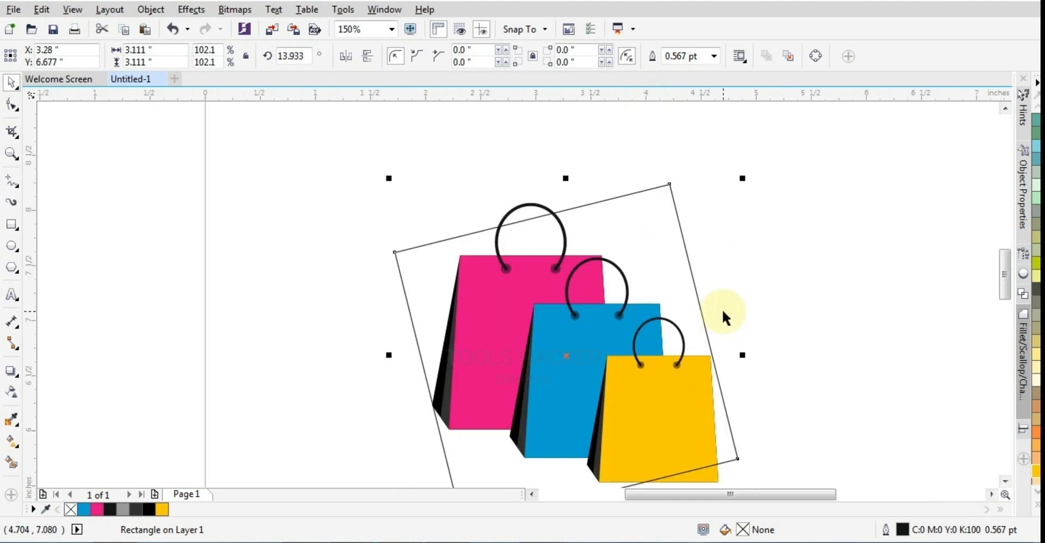
pyautogui.click(1035, 506)
pyautogui.click(989, 252)
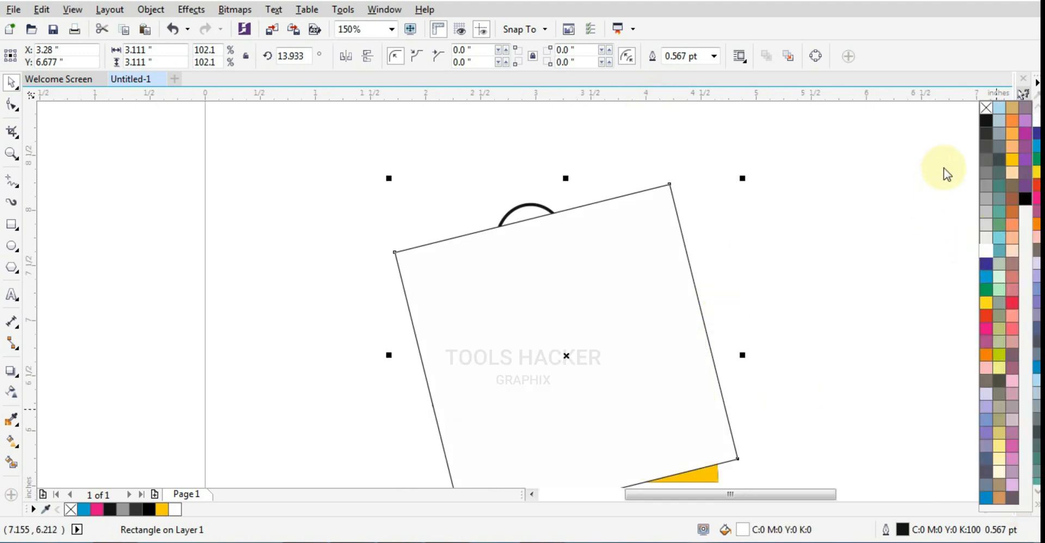
pyautogui.click(828, 233)
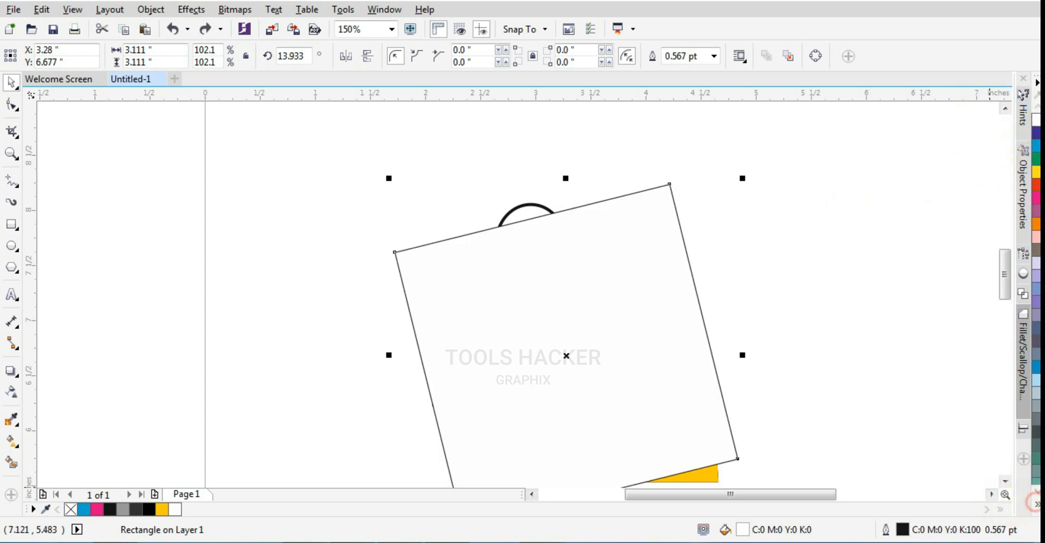
# Fill the rotated square with the rich black C100 M100 Y100 K100
pyautogui.click(1037, 504)
pyautogui.click(1025, 201)
pyautogui.click(884, 247)
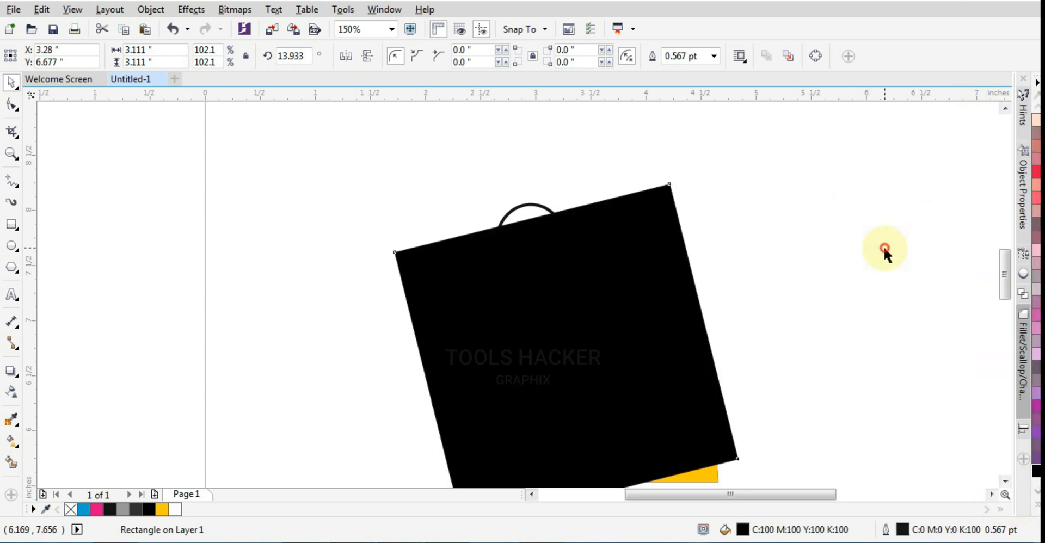
# Duplicate the black square in place and fill the copy on top with white
pyautogui.click(669, 302)
pyautogui.click(714, 301)
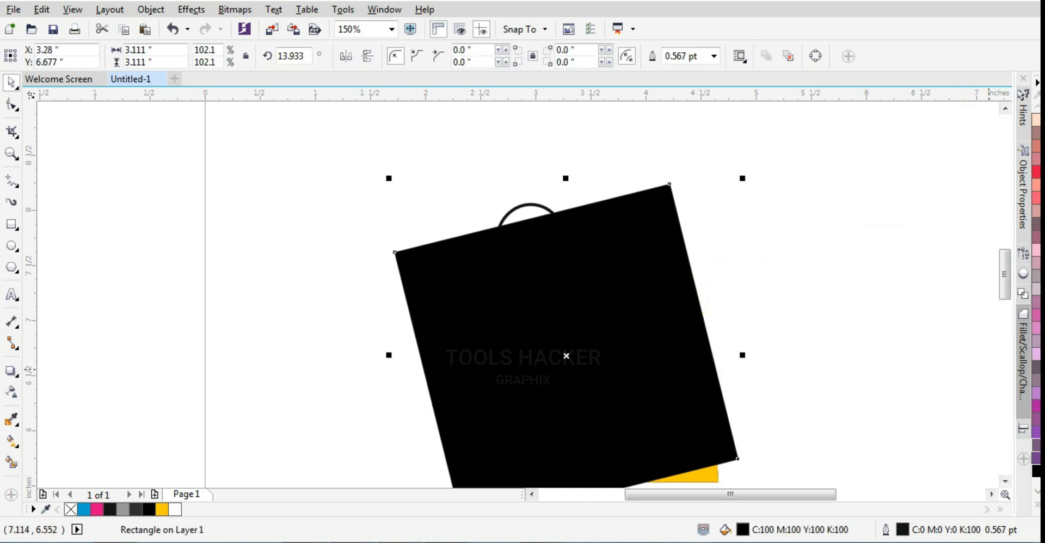
pyautogui.click(1036, 504)
pyautogui.click(986, 249)
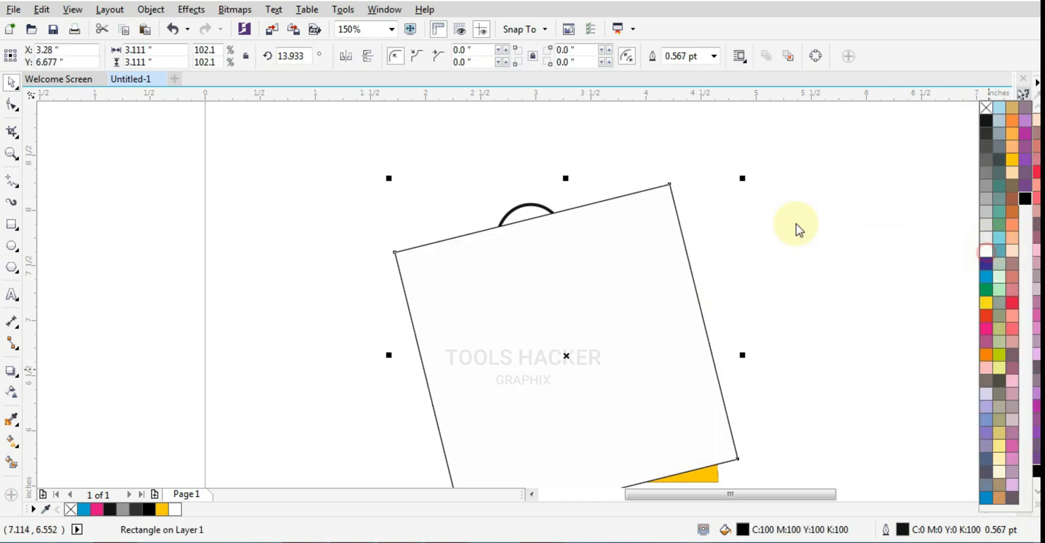
# Rotate the white square to about 10.2 degrees and scale it down to about 2.98 inches around its centre
pyautogui.click(670, 251)
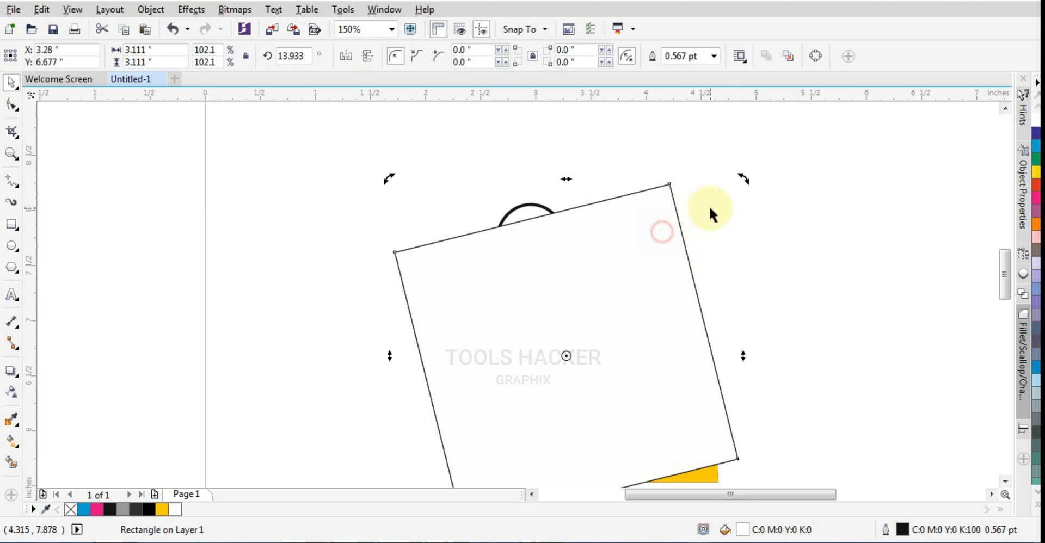
pyautogui.click(748, 180)
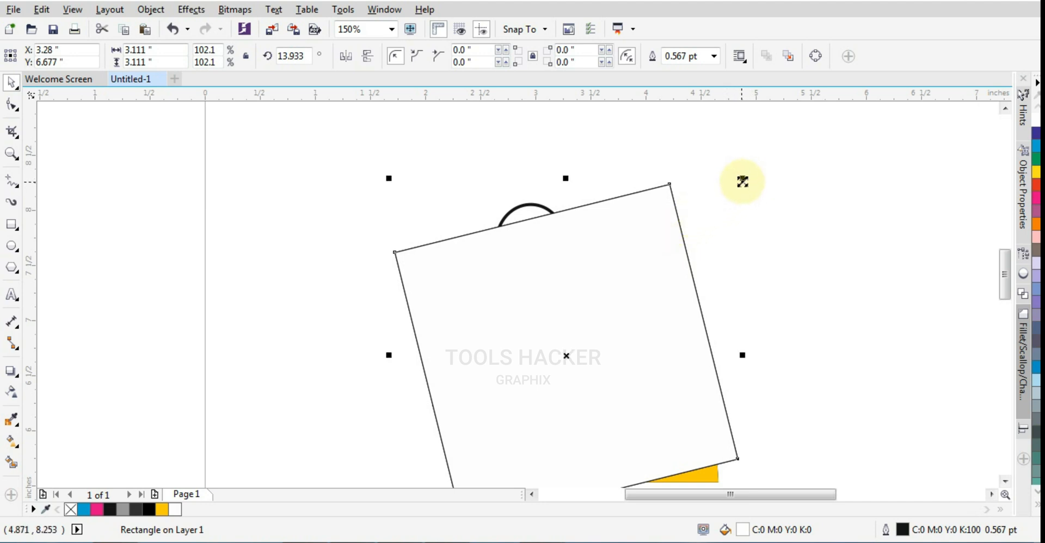
pyautogui.moveTo(743, 181); pyautogui.dragTo(754, 193)
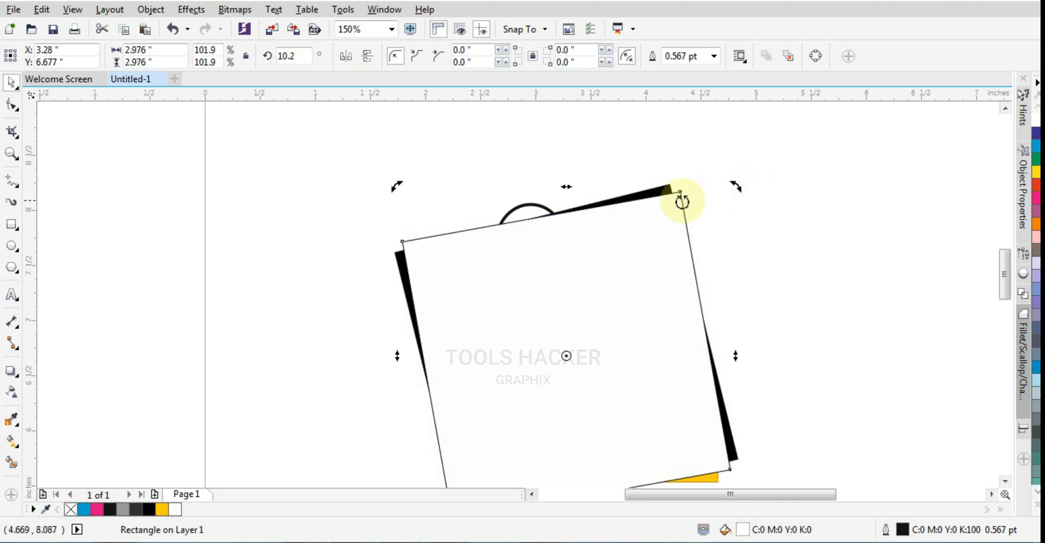
# Trim the black square with the overlapping white square and select the white square alone
pyautogui.scroll(1, 648, 197)
pyautogui.keyDown('shift'); pyautogui.click(646, 191); pyautogui.keyUp('shift')
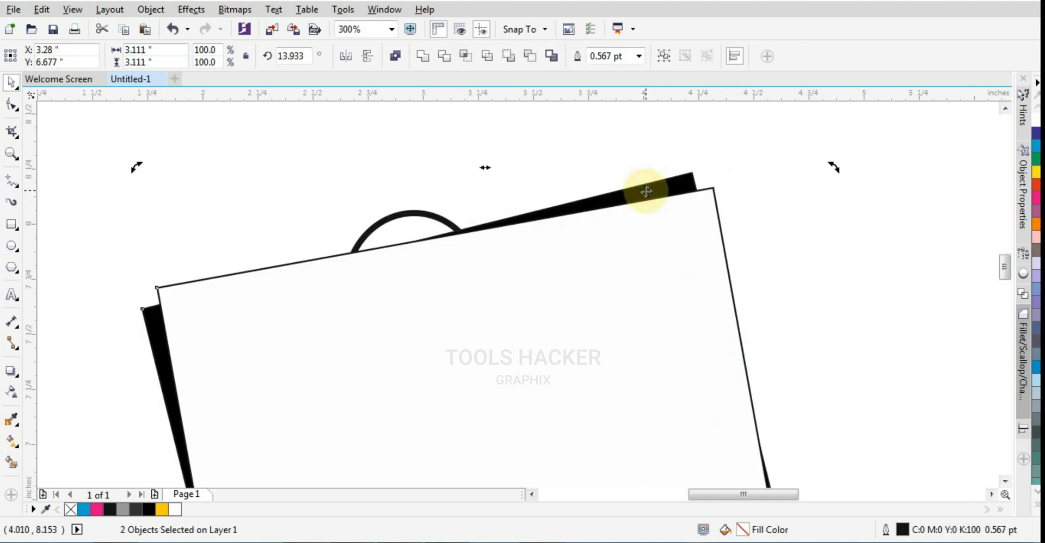
pyautogui.click(444, 61)
pyautogui.click(676, 232)
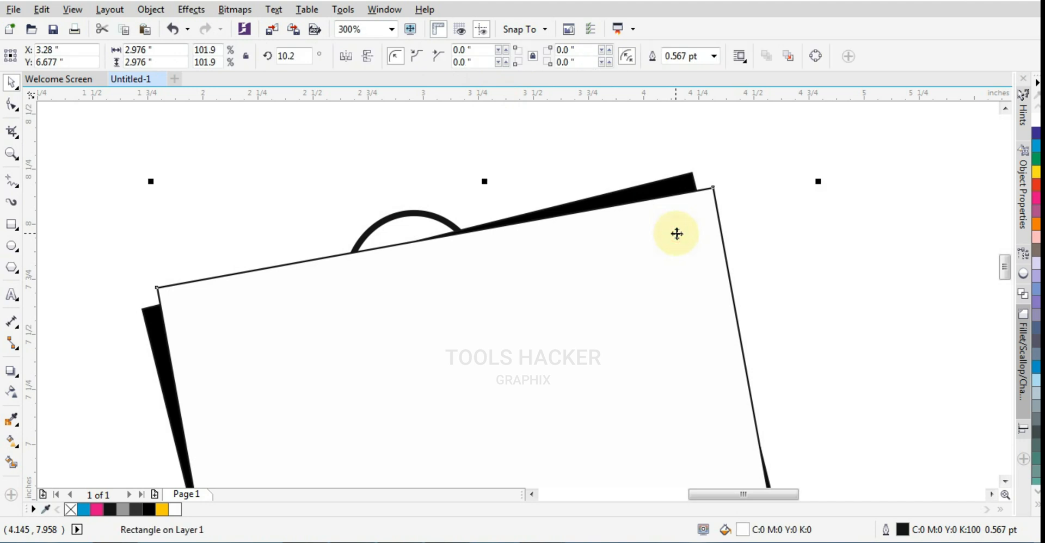
# Delete the white square that was used to cut the black frame pieces
pyautogui.press('Delete')
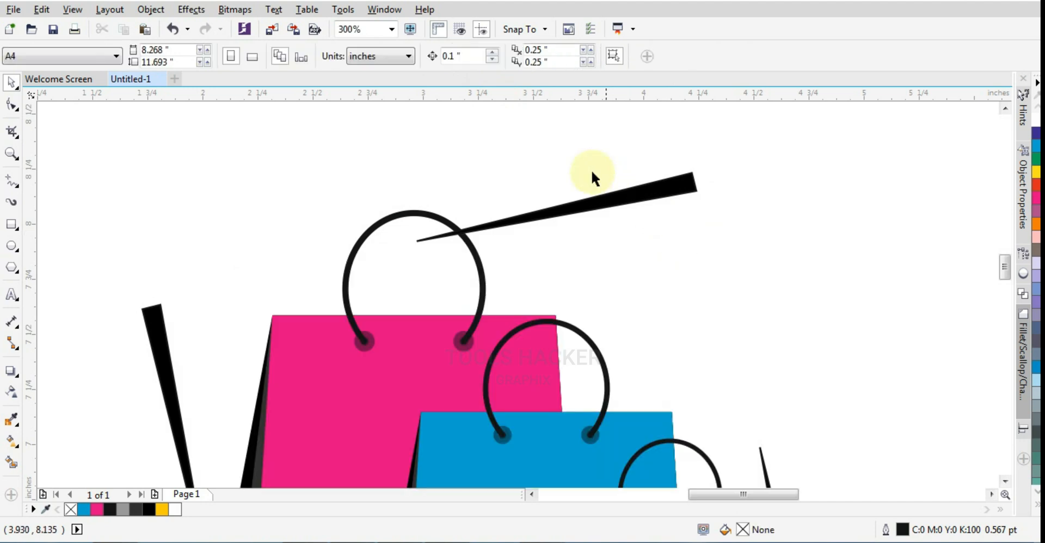
pyautogui.scroll(-2, 587, 169)
pyautogui.scroll(1, 694, 188)
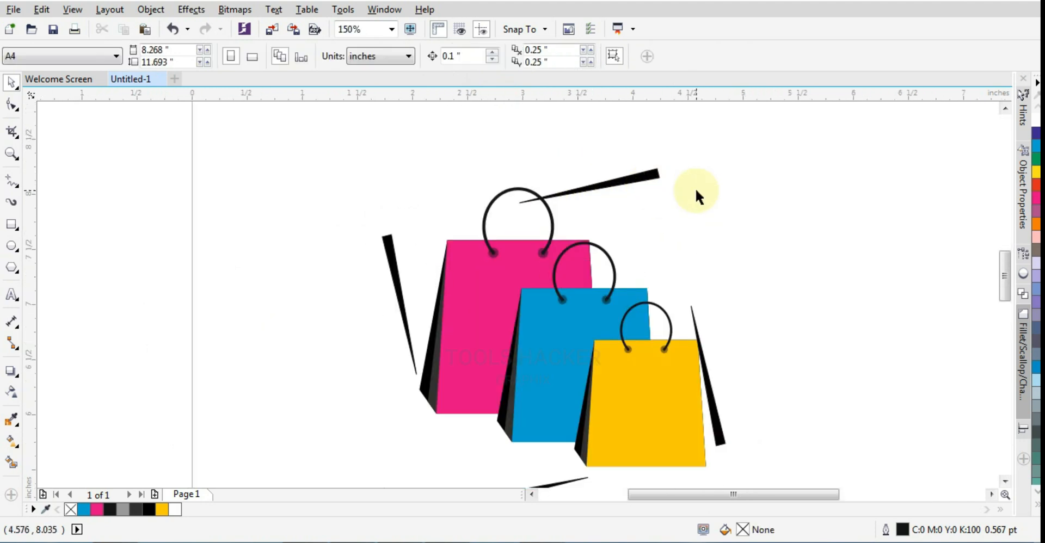
# Group the bags with the black frame pieces and centre the group on the page
pyautogui.scroll(-1, 563, 197)
pyautogui.moveTo(521, 280); pyautogui.dragTo(426, 387)
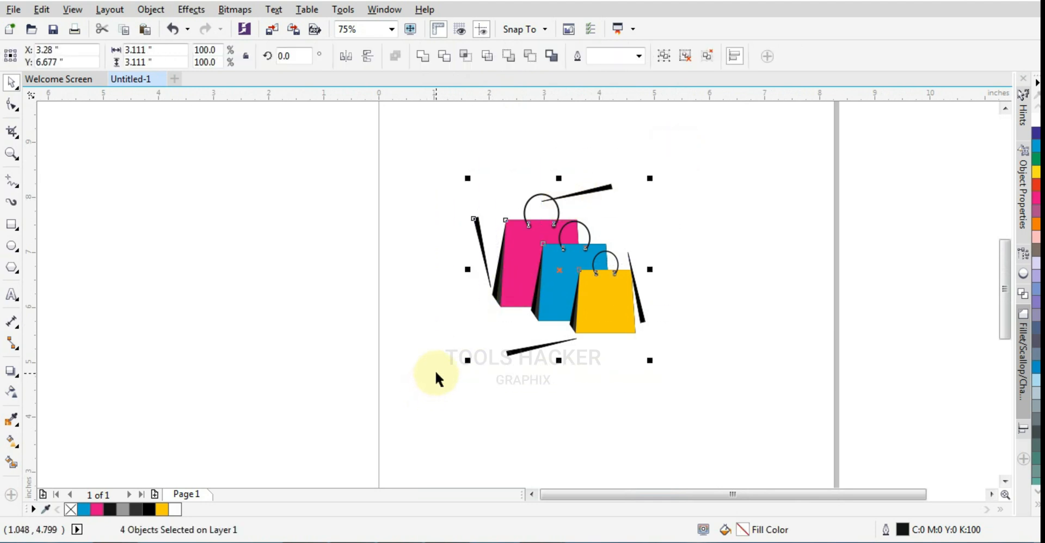
pyautogui.hotkey('ctrl', 'g')
pyautogui.press('p')
pyautogui.click(720, 270)
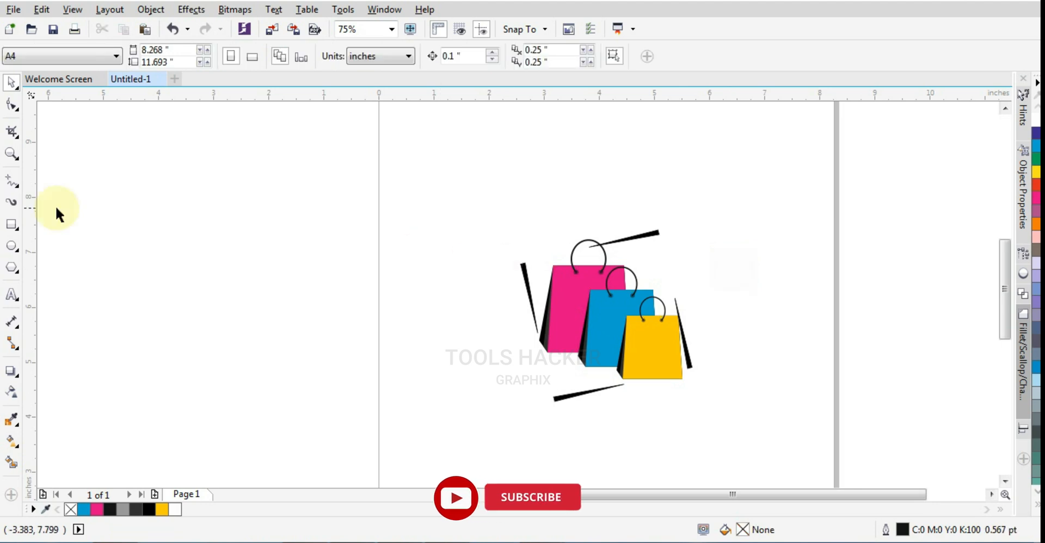
# Draw a circle about 4.18 inches in diameter around the artwork from the page centre
pyautogui.click(11, 246)
pyautogui.moveTo(615, 344); pyautogui.dragTo(696, 431)
pyautogui.click(12, 83)
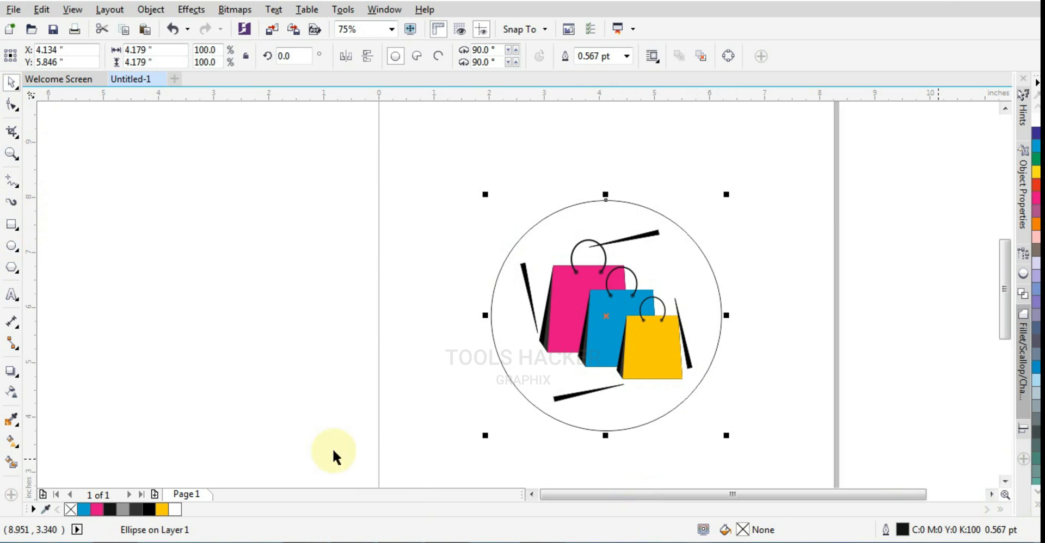
# Give the circle an elliptical fountain fill from white centre to black edge and shift its midpoint close to the edge
pyautogui.click(18, 443)
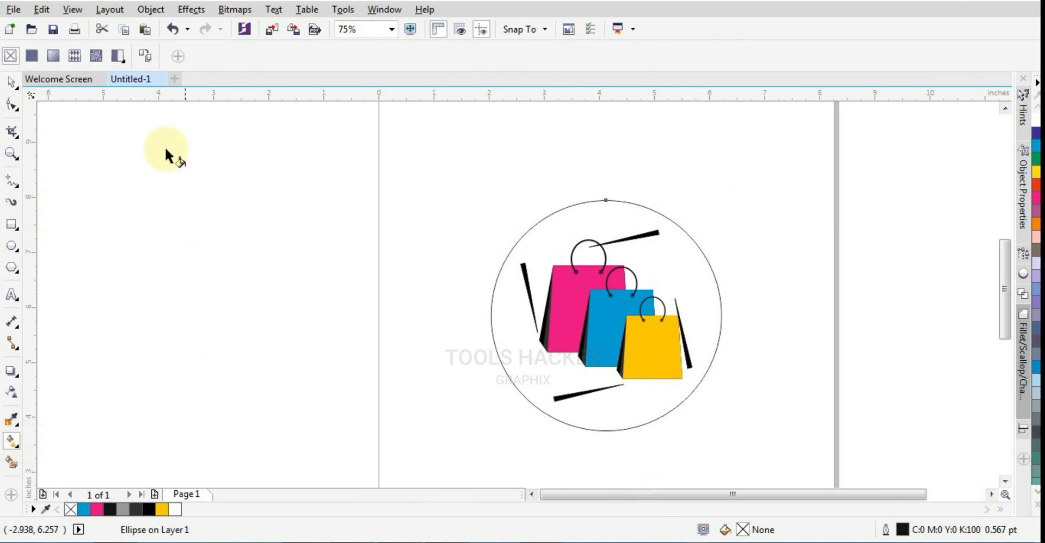
pyautogui.click(53, 56)
pyautogui.click(213, 57)
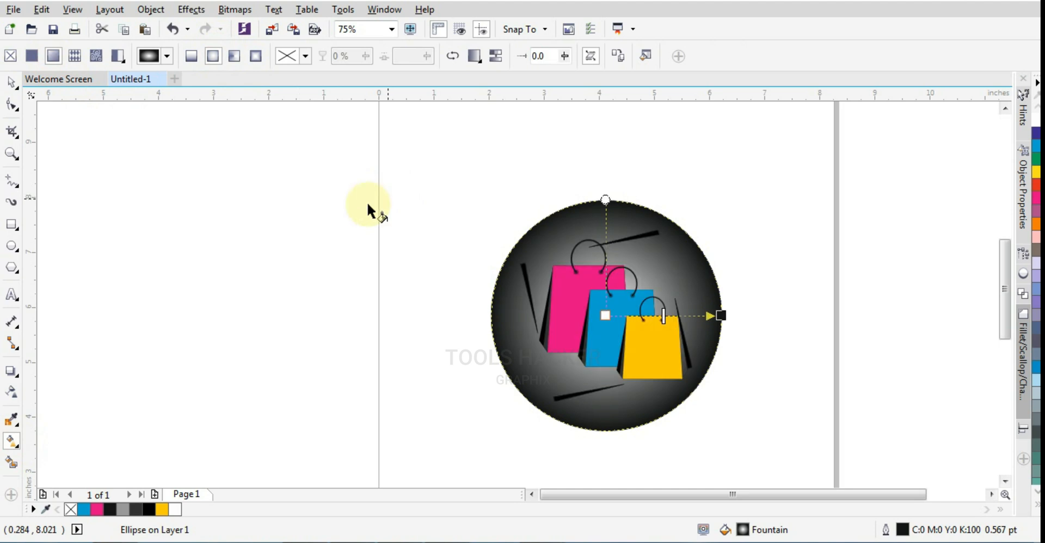
pyautogui.click(16, 82)
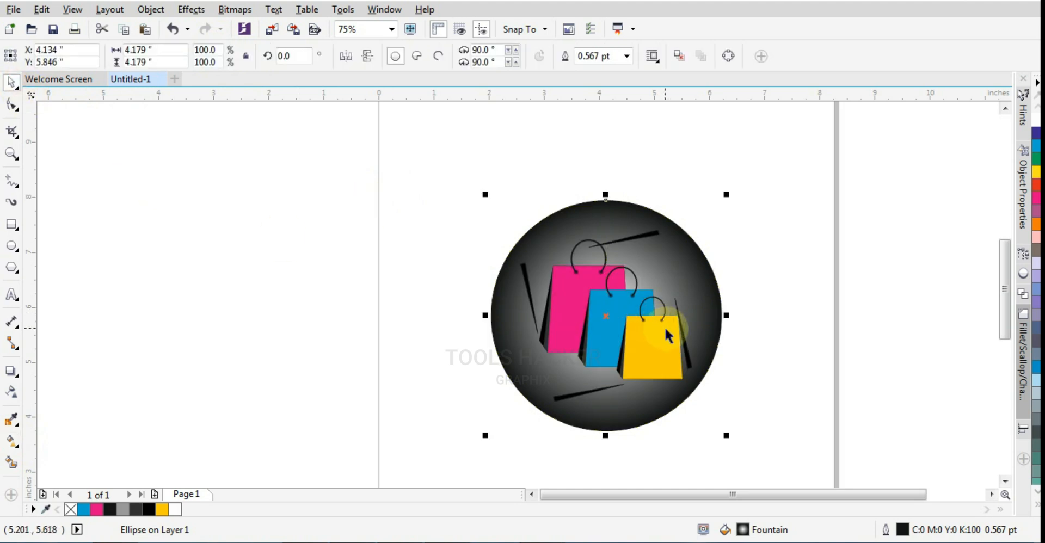
pyautogui.click(20, 446)
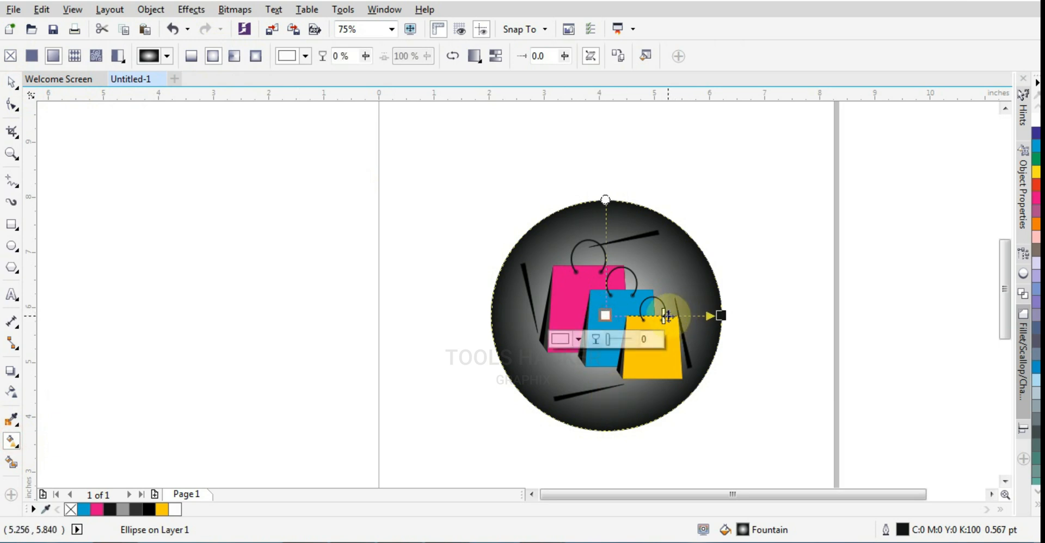
pyautogui.moveTo(664, 316); pyautogui.dragTo(710, 316)
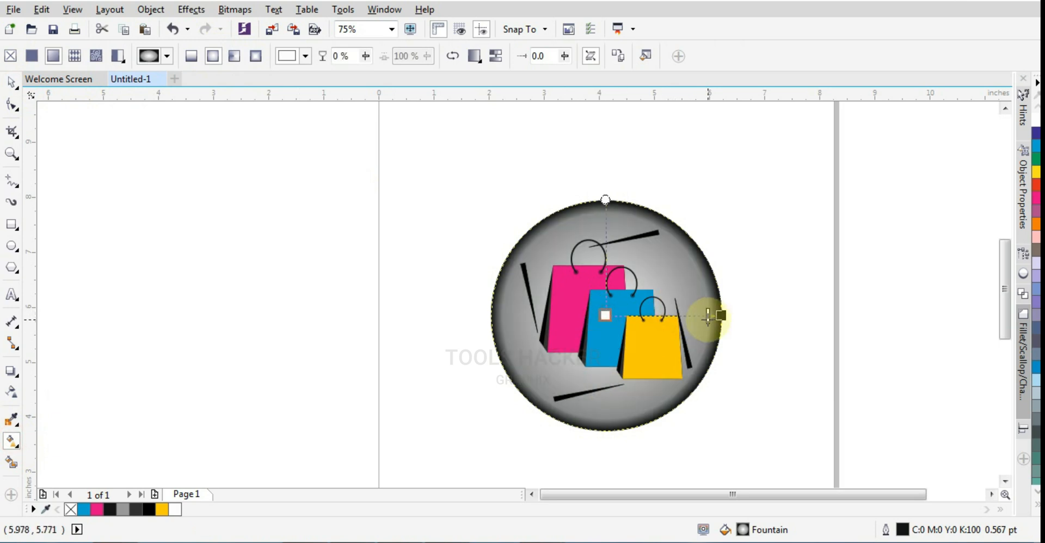
# Try dark blue as the centre colour of the circle's fountain fill and return it to white
pyautogui.scroll(2, 696, 320)
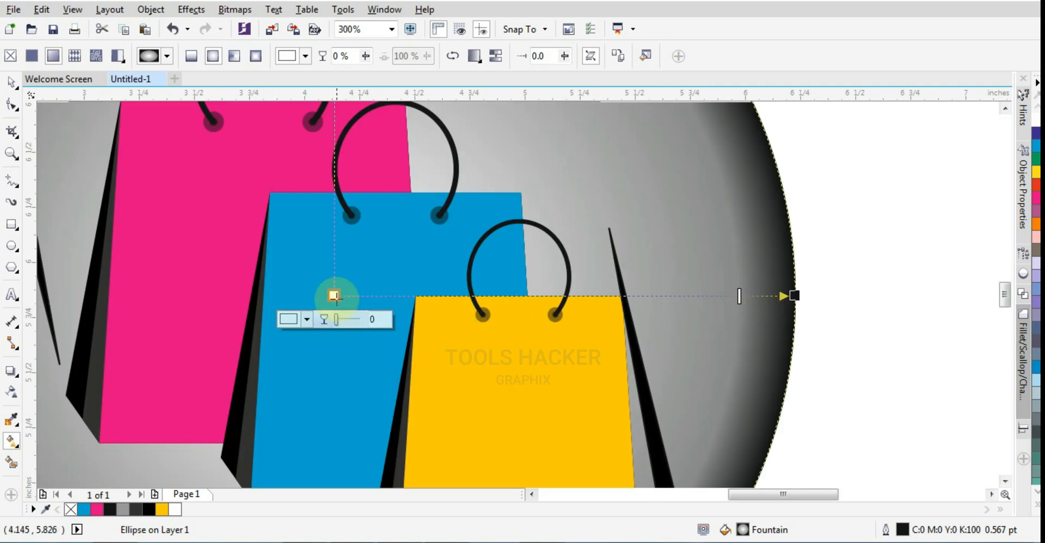
pyautogui.click(1036, 132)
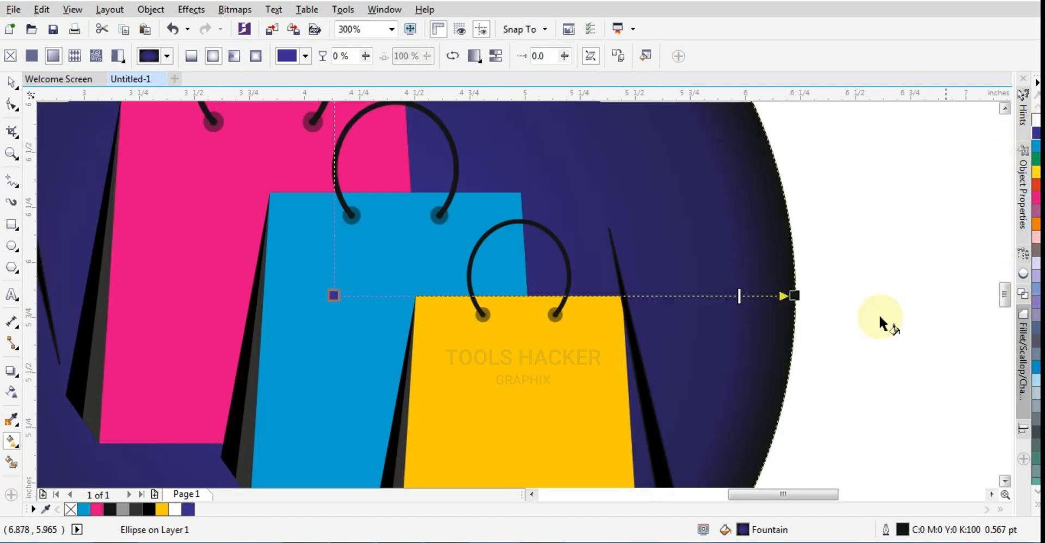
pyautogui.click(1034, 121)
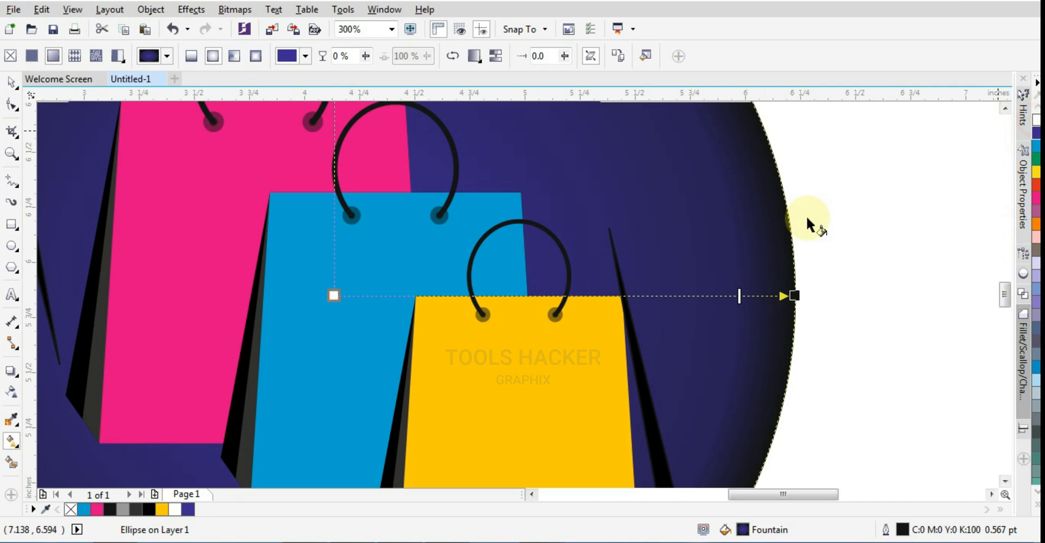
# Add a colour node near the outer edge of the circle's fountain fill and make it white, leaving a thin dark rim
pyautogui.doubleClick(695, 297)
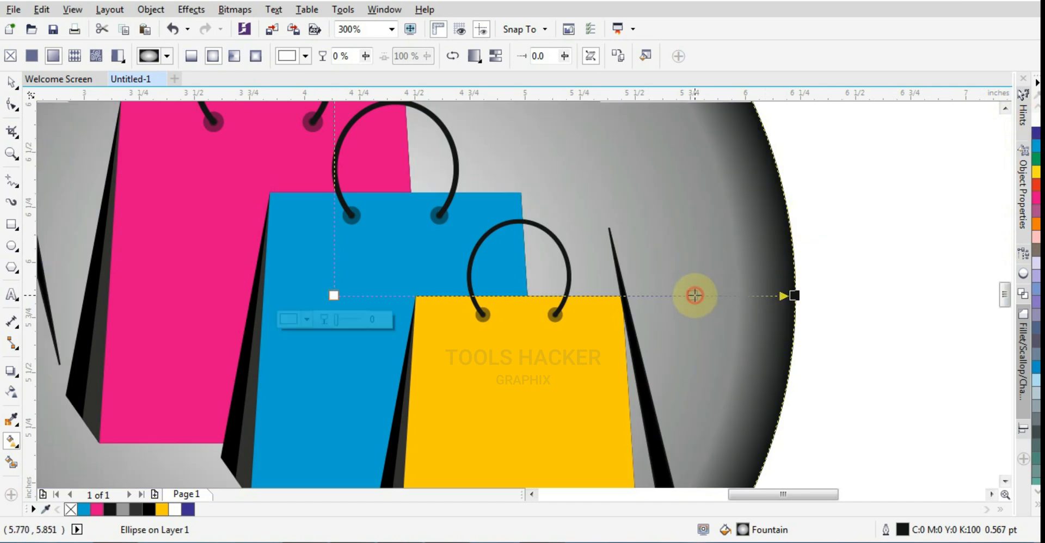
pyautogui.moveTo(695, 297); pyautogui.dragTo(747, 295)
pyautogui.click(338, 298)
pyautogui.click(335, 299)
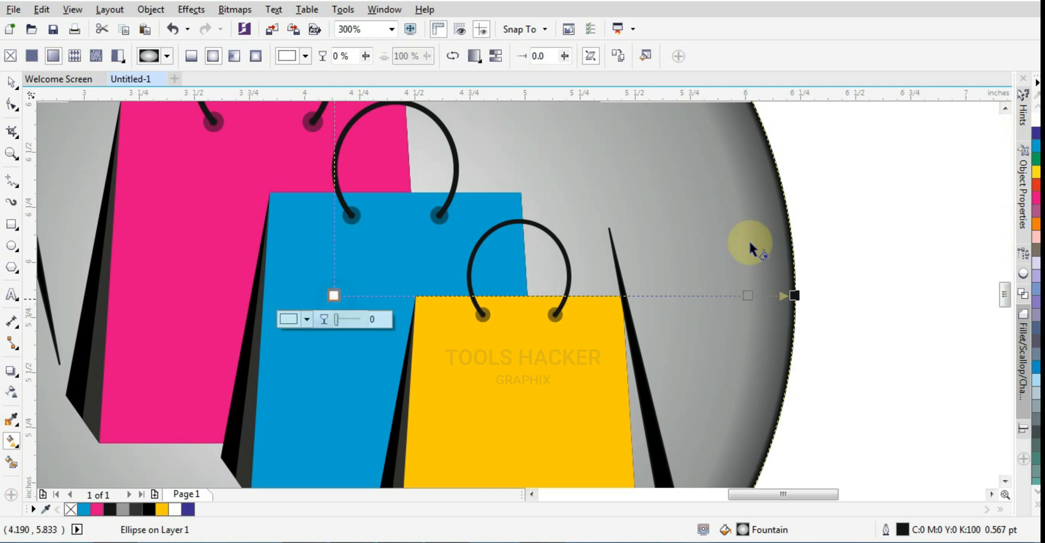
pyautogui.click(747, 302)
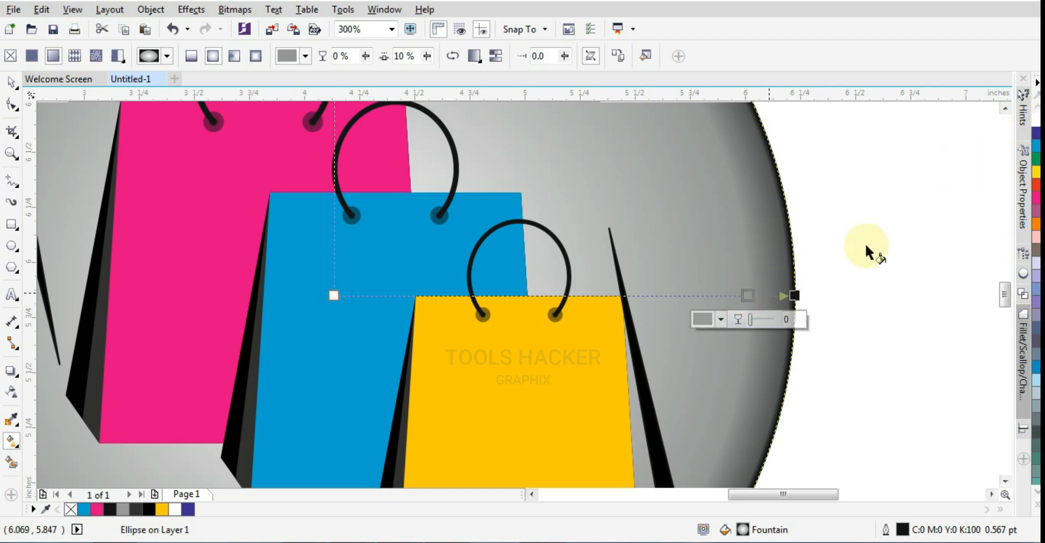
pyautogui.moveTo(1035, 125); pyautogui.dragTo(740, 297)
pyautogui.scroll(-2, 839, 295)
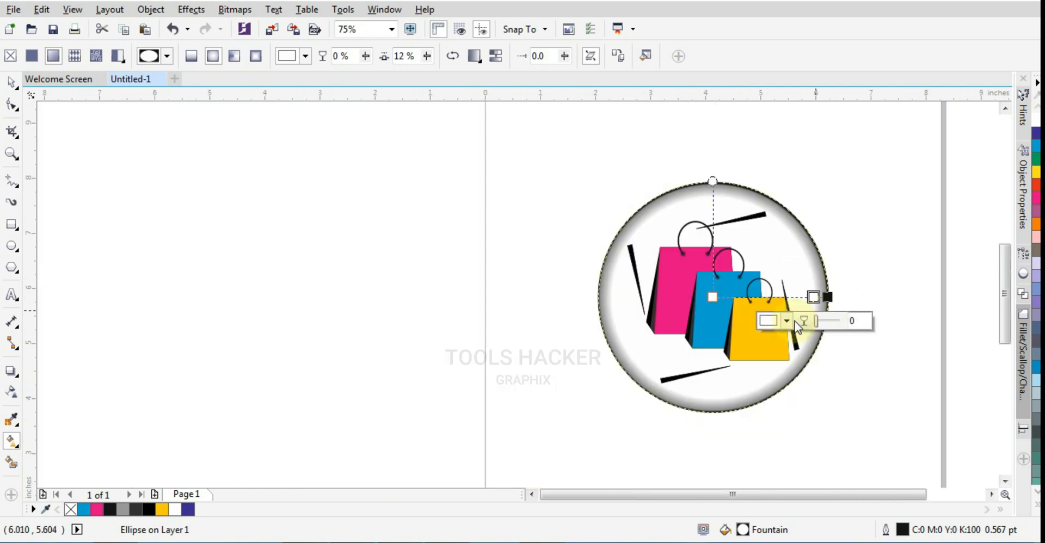
pyautogui.scroll(1, 817, 355)
pyautogui.click(11, 81)
pyautogui.click(200, 189)
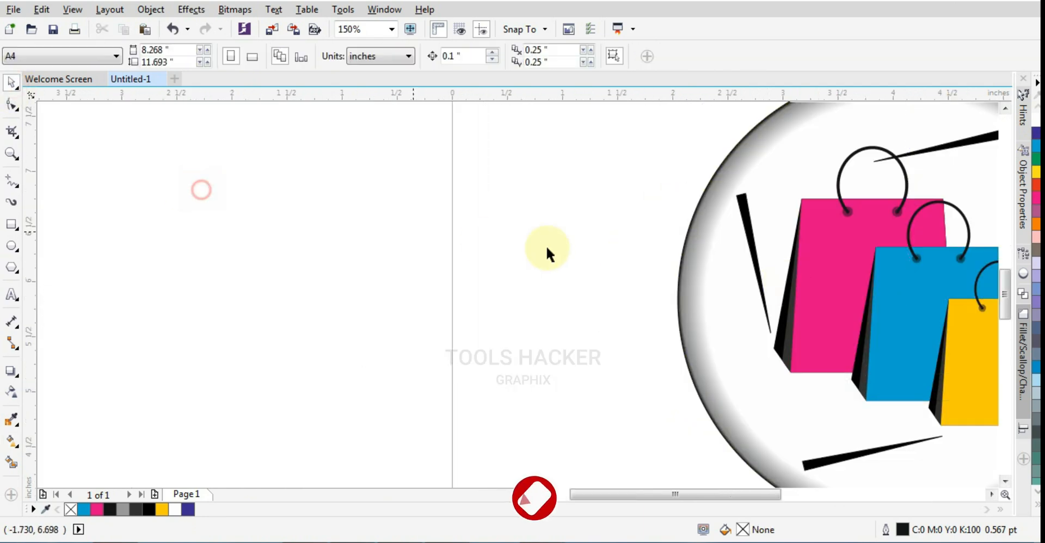
# Remove the outline from the gradient-filled circle
pyautogui.scroll(-2, 537, 230)
pyautogui.scroll(1, 580, 223)
pyautogui.click(620, 204)
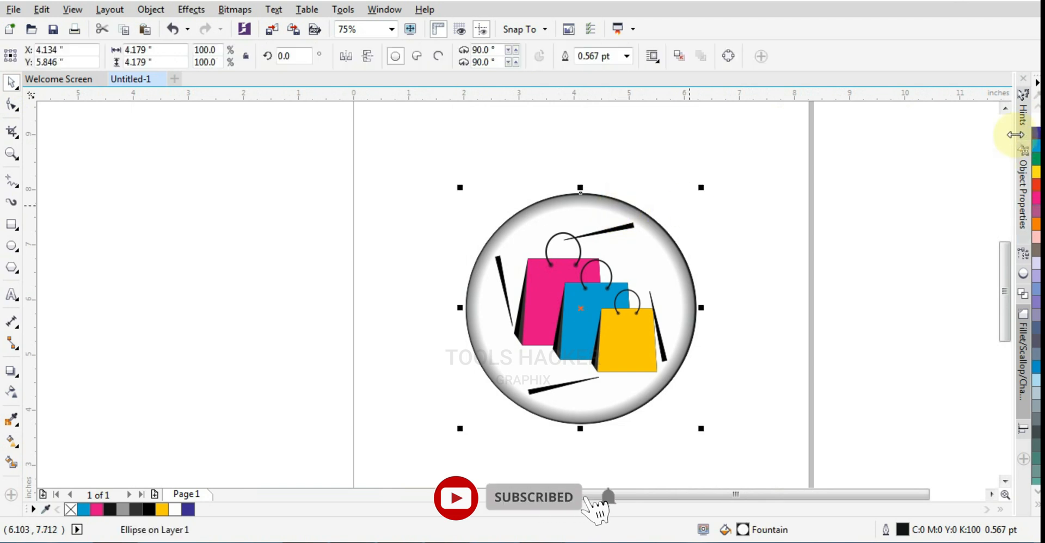
pyautogui.click(1036, 504)
pyautogui.rightClick(985, 112)
pyautogui.click(842, 222)
pyautogui.click(837, 252)
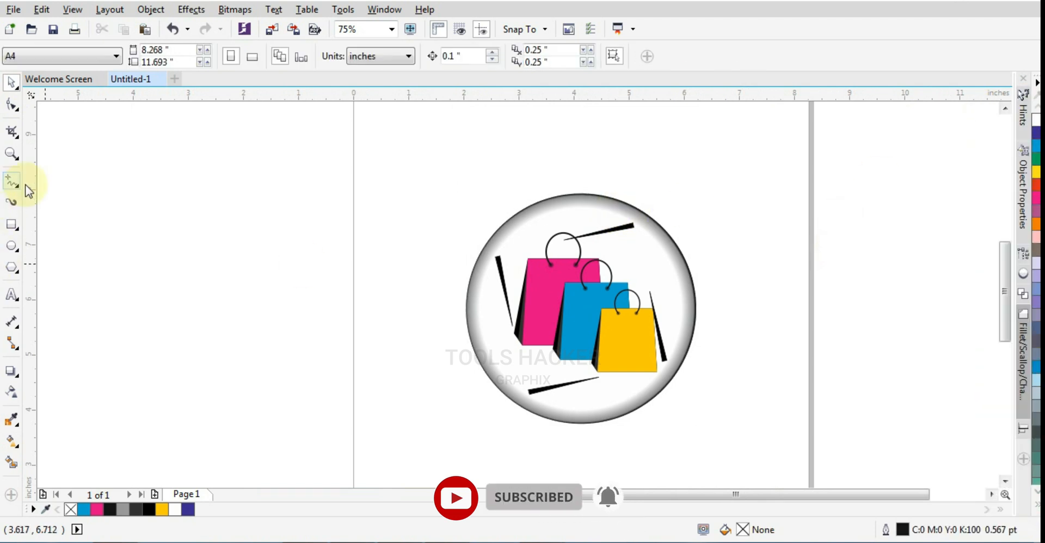
# Check the circle and preview the finished shopping bag artwork full screen
pyautogui.click(569, 214)
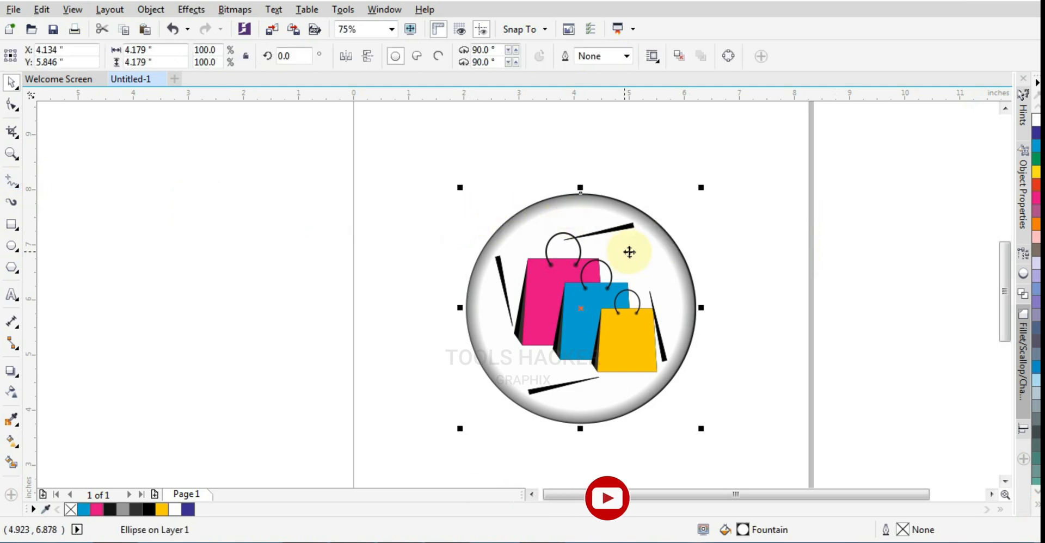
pyautogui.click(10, 154)
pyautogui.moveTo(453, 166); pyautogui.dragTo(709, 430)
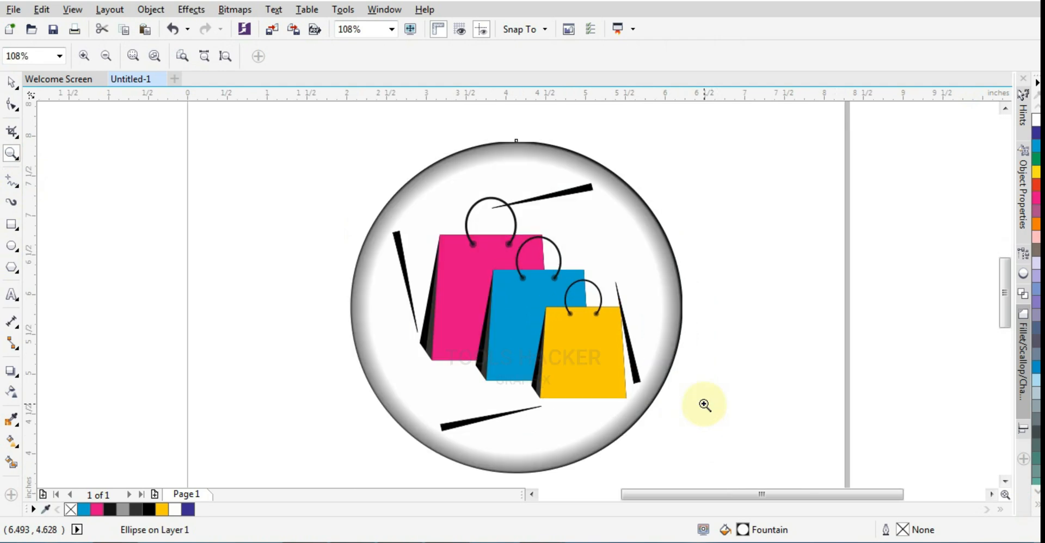
pyautogui.press('F9')
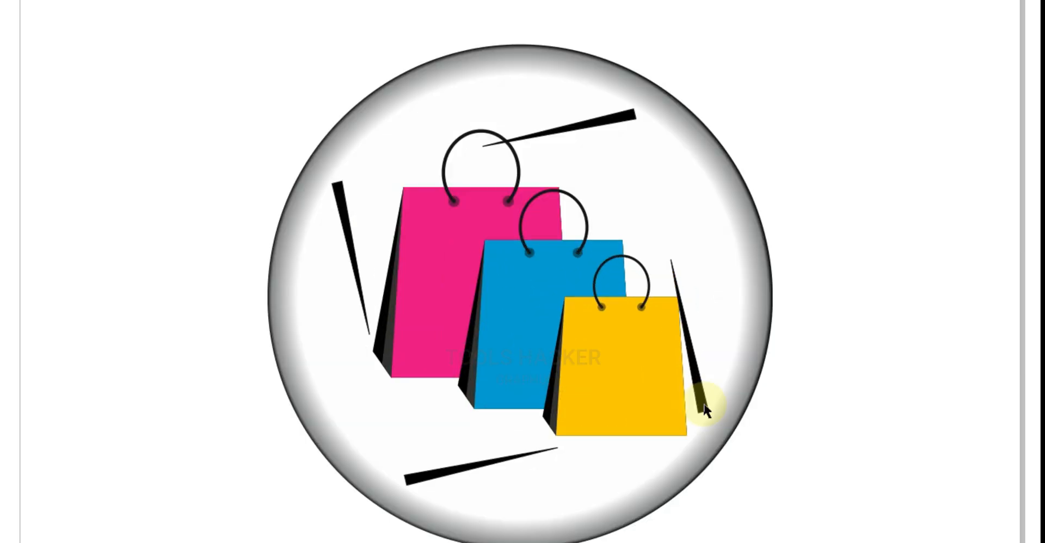
pyautogui.press('F9')
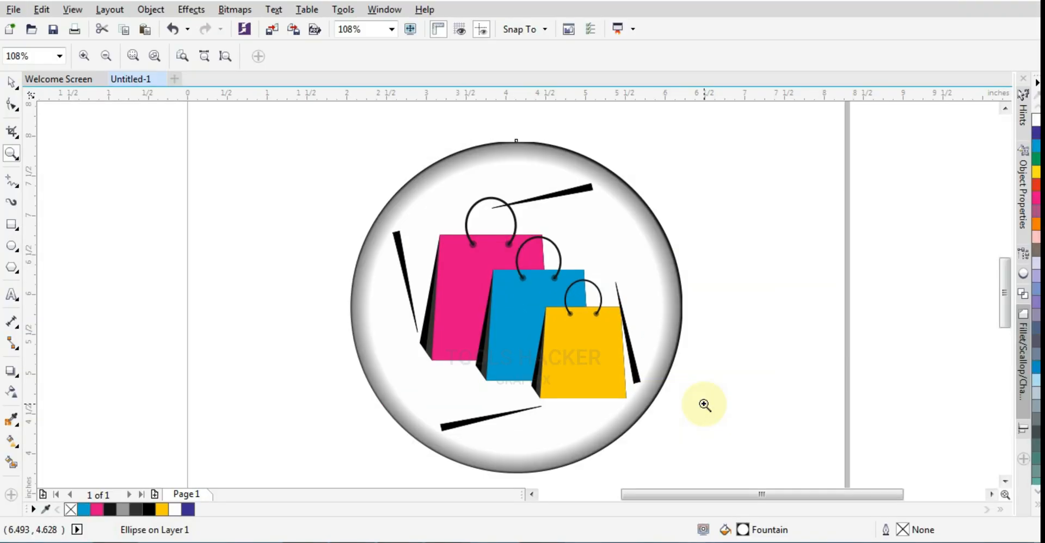